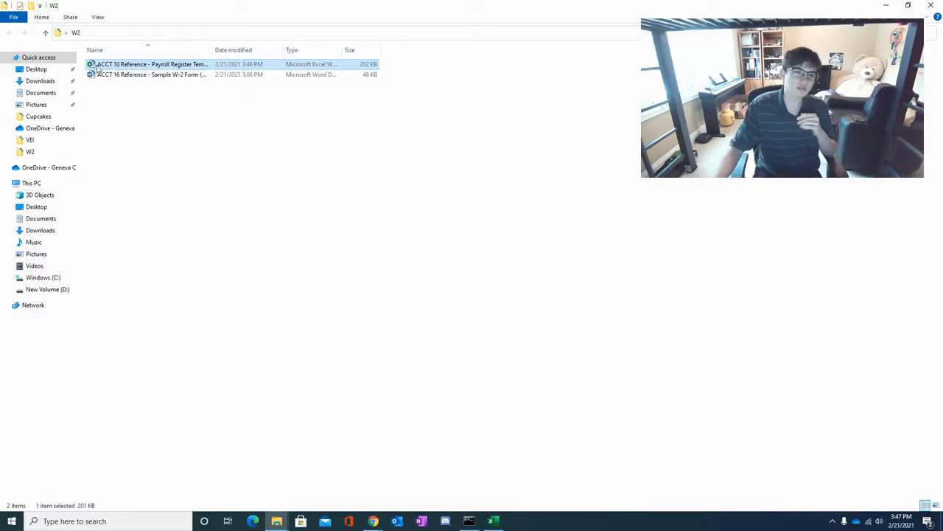
- Open the ACCT 10 Reference - Payroll Register Template workbook in Excel and look over its 2020 W-2 employee summaries
{"action": "double_click", "coordinate": [101, 68]}
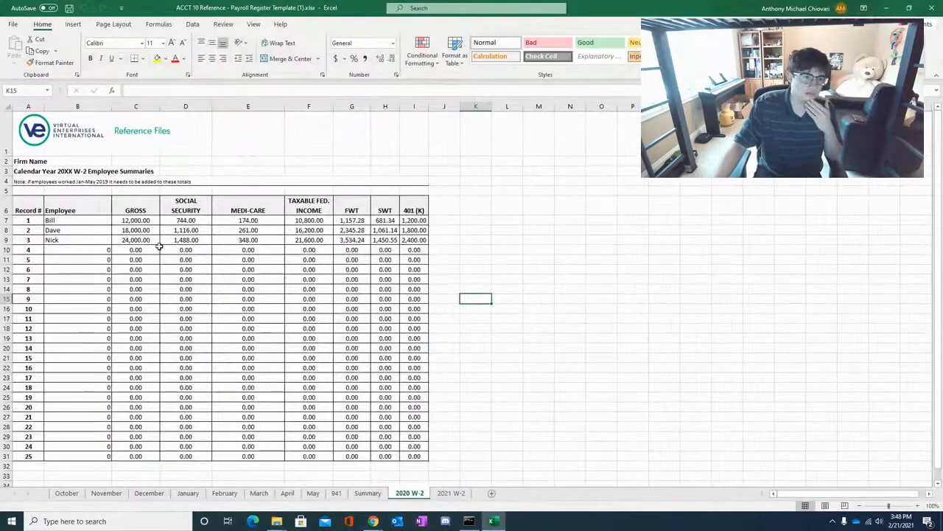
{"action": "scroll", "coordinate": [209, 310], "scroll_direction": "down", "scroll_amount": 3}
{"action": "scroll", "coordinate": [210, 309], "scroll_direction": "up", "scroll_amount": 3}
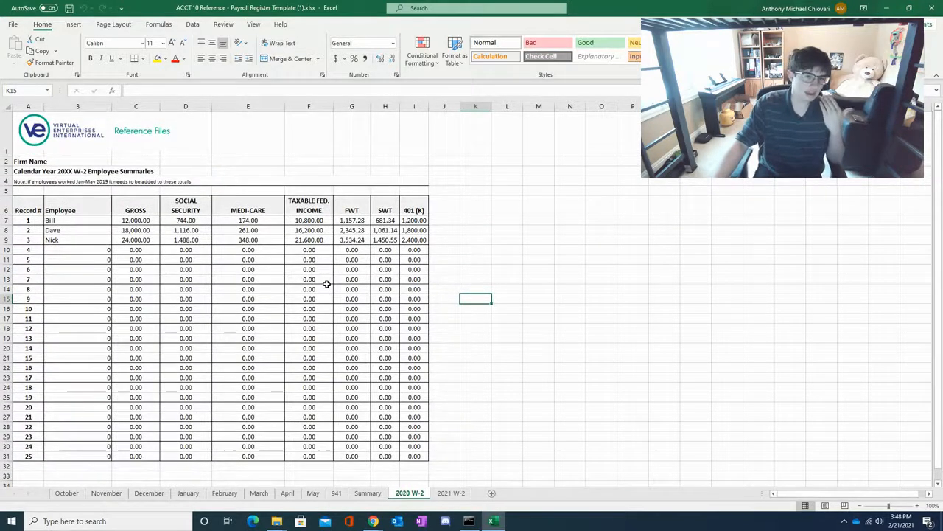
{"action": "scroll", "coordinate": [225, 297], "scroll_direction": "down", "scroll_amount": 9}
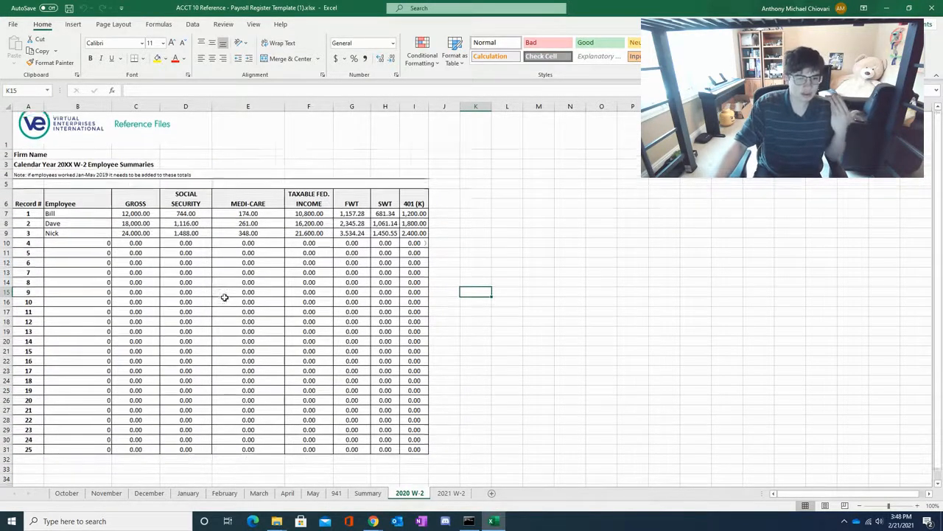
{"action": "scroll", "coordinate": [225, 297], "scroll_direction": "down", "scroll_amount": 3}
{"action": "scroll", "coordinate": [225, 337], "scroll_direction": "up", "scroll_amount": 8}
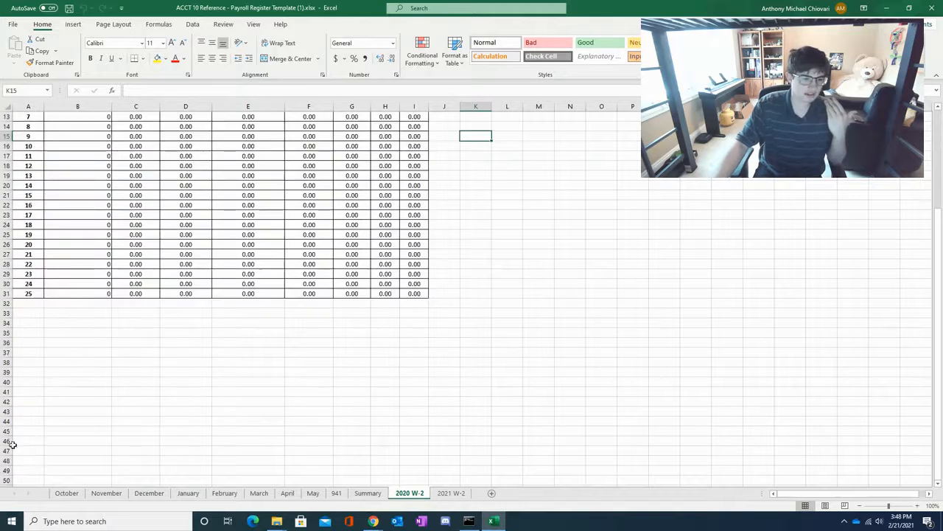
- Examine the semimonthly payroll registers on the October and December sheets, including the second pay period of each month
{"action": "left_click", "coordinate": [66, 492]}
{"action": "scroll", "coordinate": [129, 370], "scroll_direction": "up", "scroll_amount": 10}
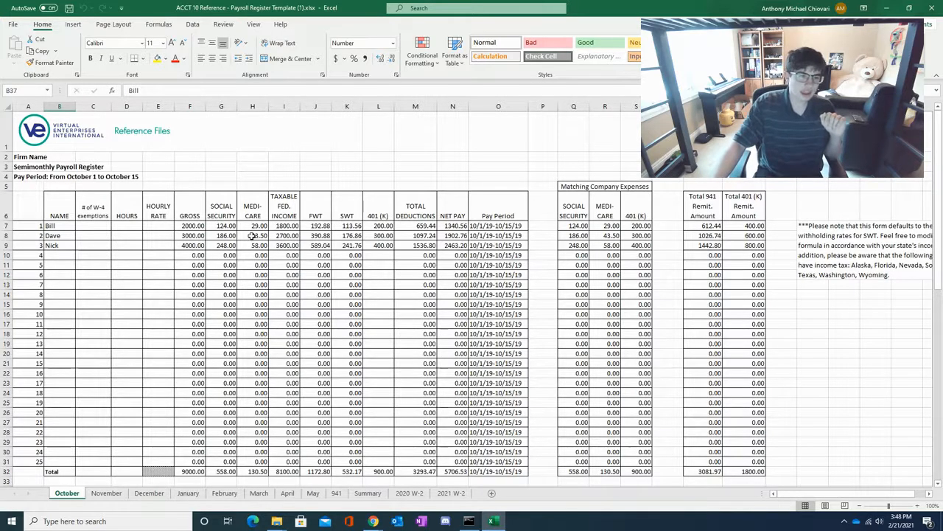
{"action": "scroll", "coordinate": [249, 231], "scroll_direction": "down", "scroll_amount": 2}
{"action": "scroll", "coordinate": [203, 211], "scroll_direction": "up", "scroll_amount": 1}
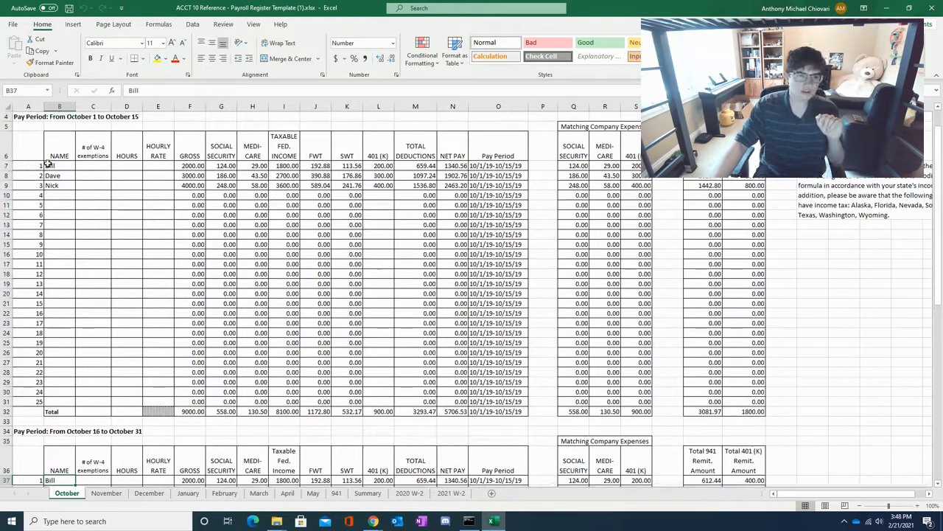
{"action": "scroll", "coordinate": [224, 250], "scroll_direction": "down", "scroll_amount": 2}
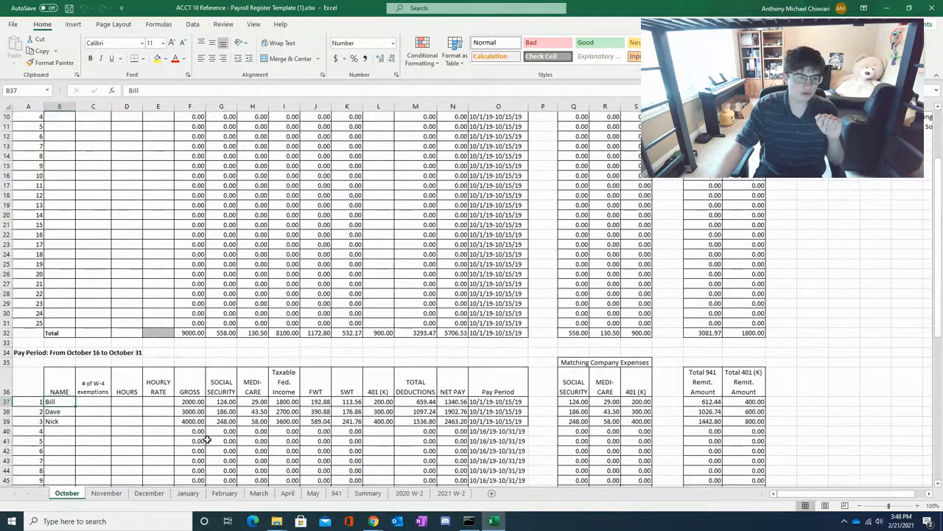
{"action": "left_click", "coordinate": [140, 493]}
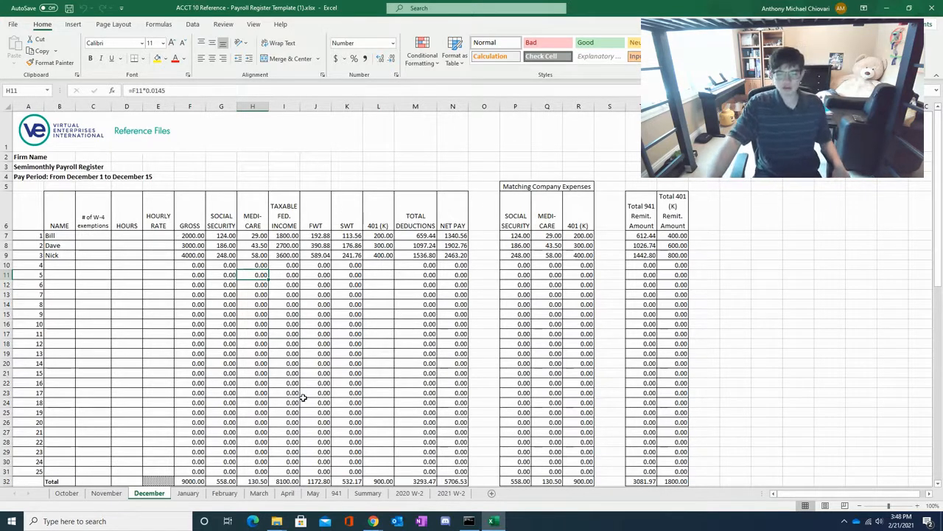
{"action": "scroll", "coordinate": [163, 347], "scroll_direction": "down", "scroll_amount": 1}
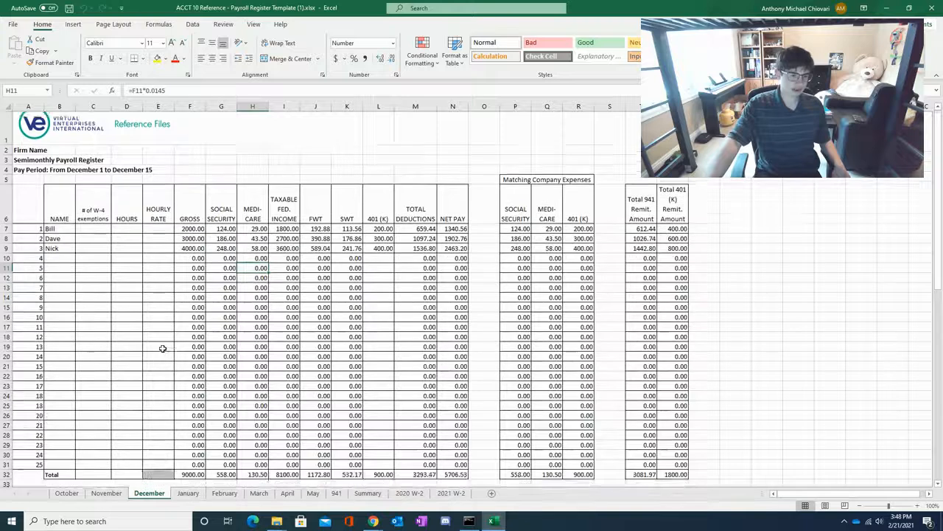
{"action": "scroll", "coordinate": [162, 348], "scroll_direction": "down", "scroll_amount": 10}
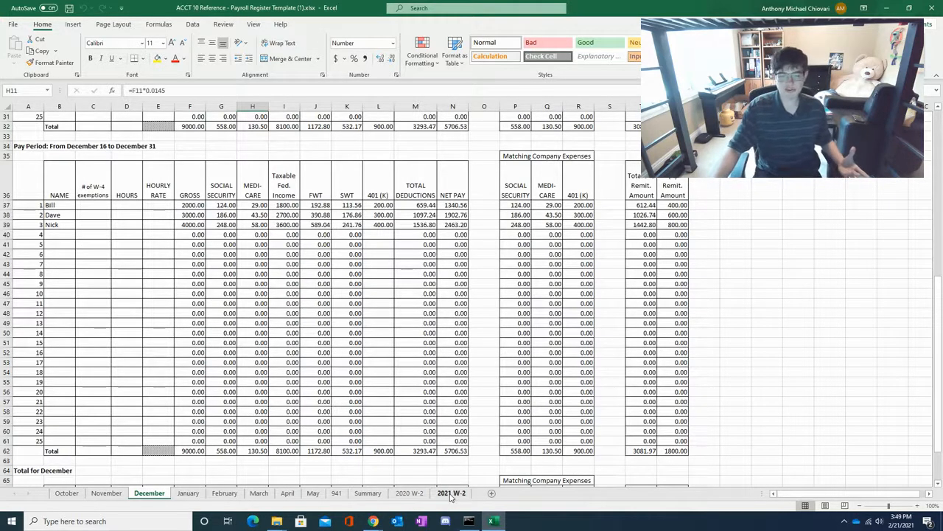
- Copy the header row and the three filled employee records, A6:I9, from the 2020 W-2 sheet
{"action": "left_click", "coordinate": [407, 493]}
{"action": "scroll", "coordinate": [371, 429], "scroll_direction": "up", "scroll_amount": 4}
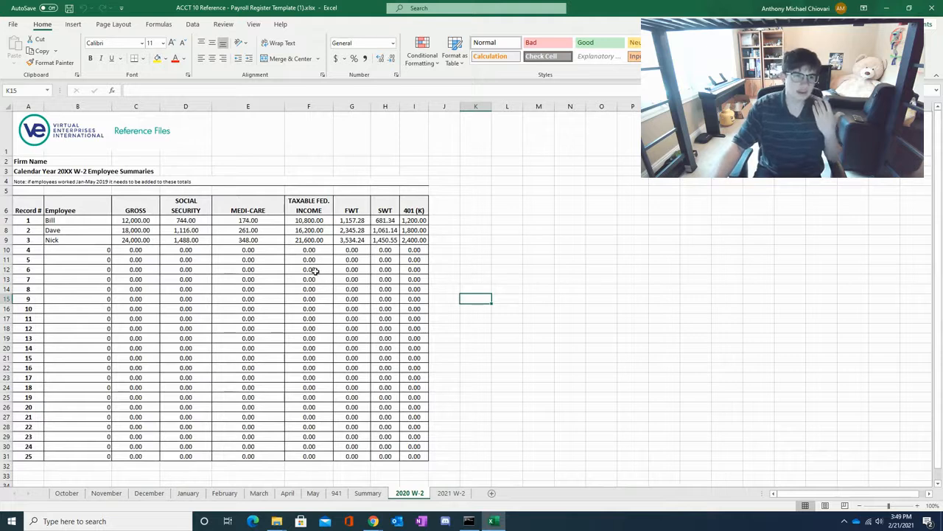
{"action": "left_click", "coordinate": [31, 205]}
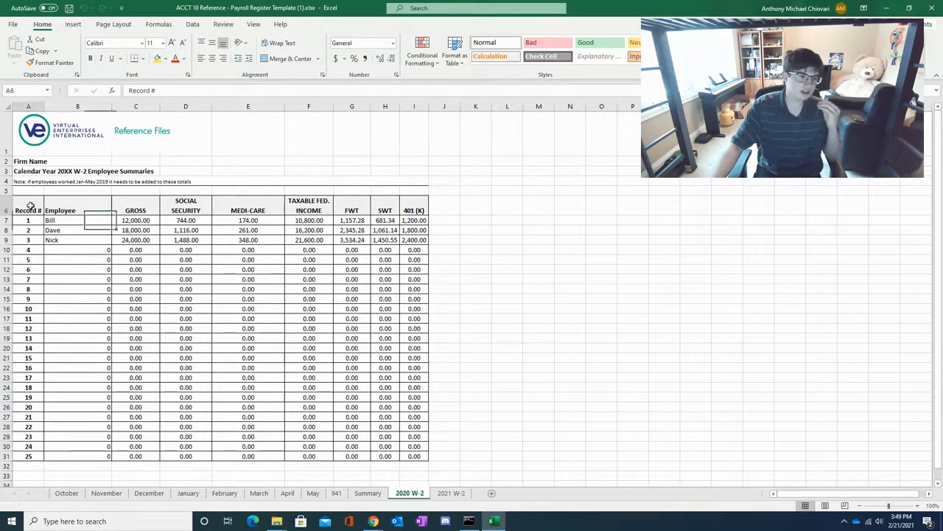
{"action": "left_click_drag", "start_coordinate": [42, 207], "coordinate": [416, 241]}
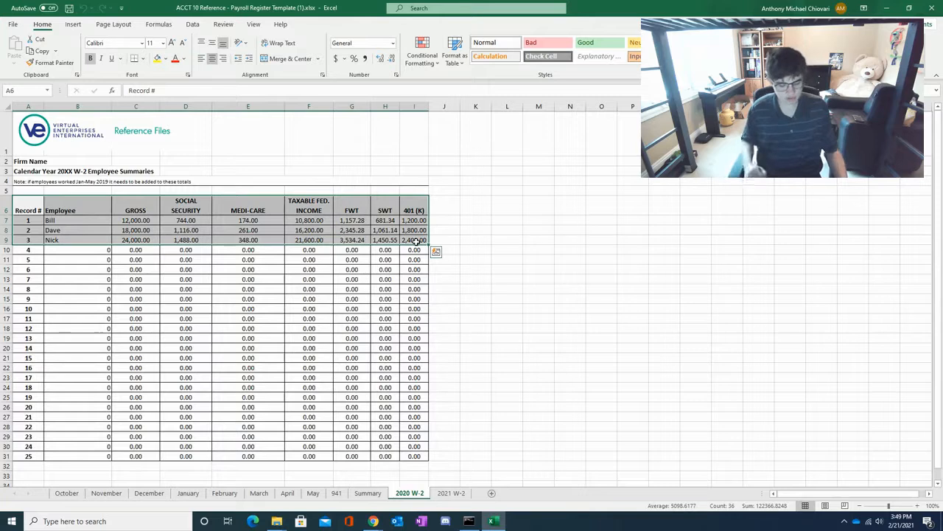
{"action": "key", "text": "ctrl+c"}
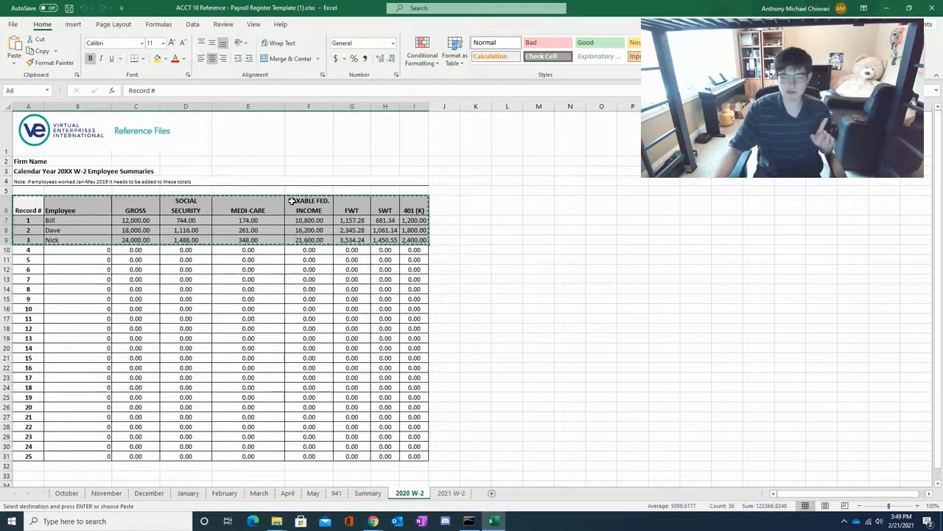
- Switch to File Explorer, create a new Excel worksheet named W2 temp in the W2 folder and open it
{"action": "left_click", "coordinate": [889, 7]}
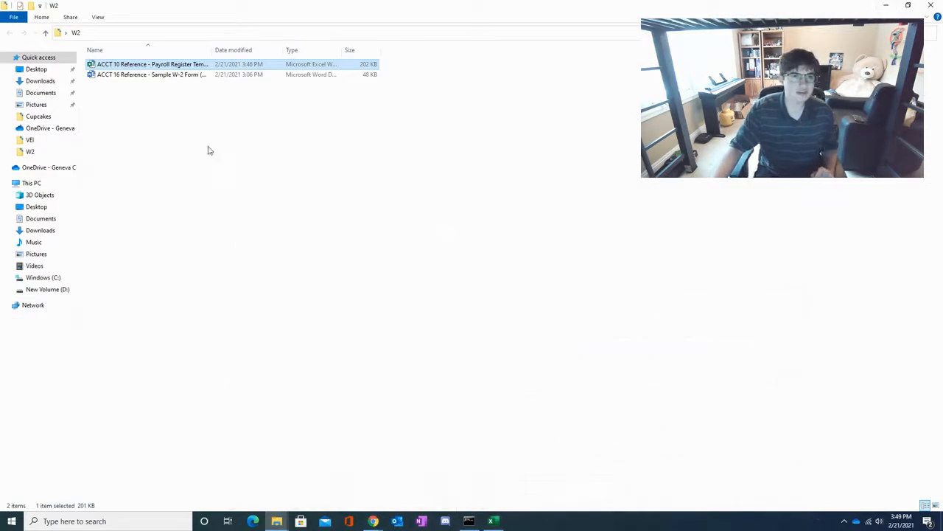
{"action": "right_click", "coordinate": [136, 91]}
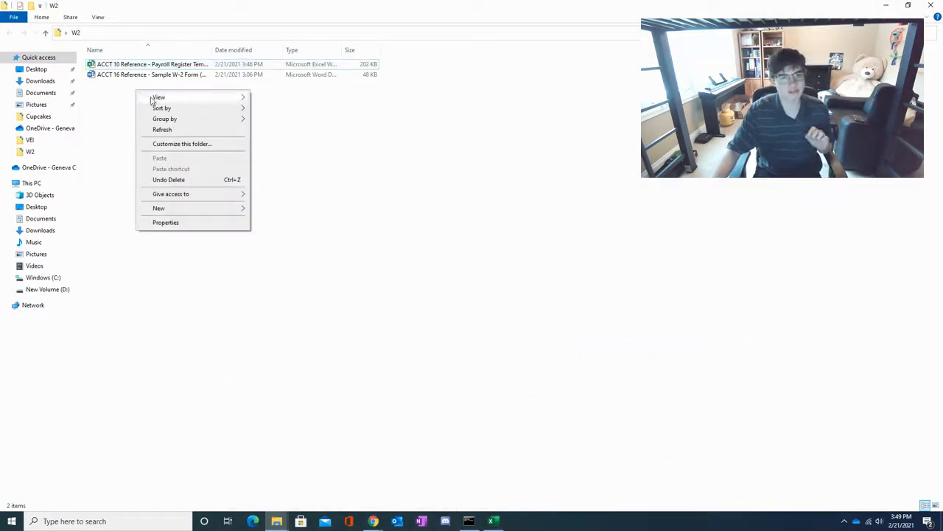
{"action": "mouse_move", "coordinate": [174, 212]}
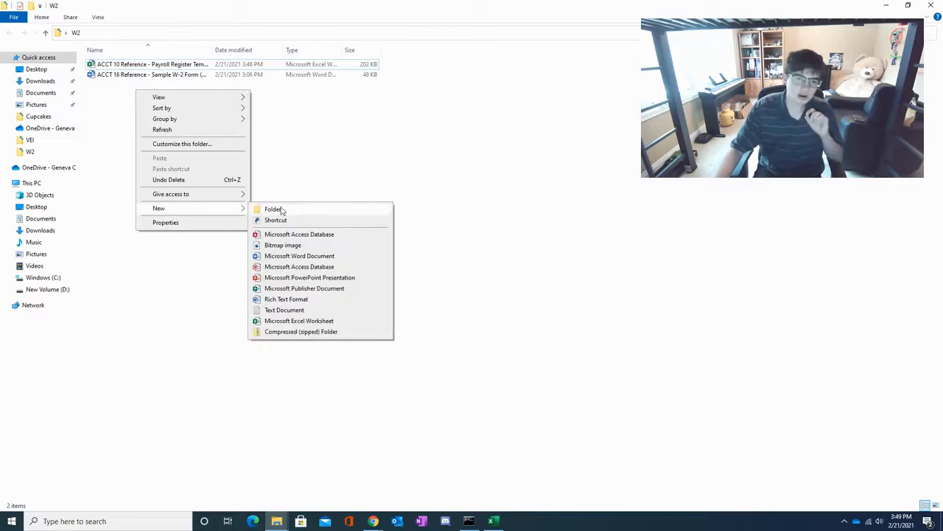
{"action": "left_click", "coordinate": [293, 322]}
{"action": "key", "text": "BackSpace"}
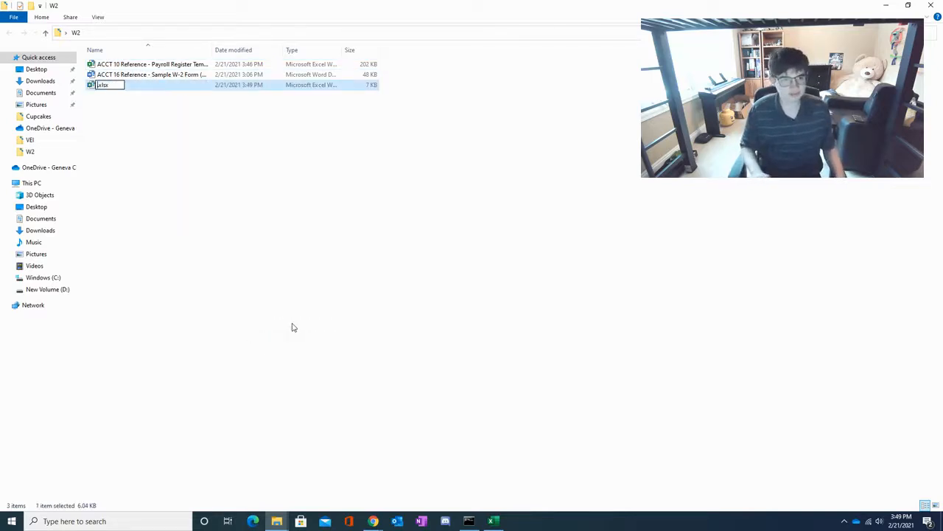
{"action": "type", "text": "W2 temp"}
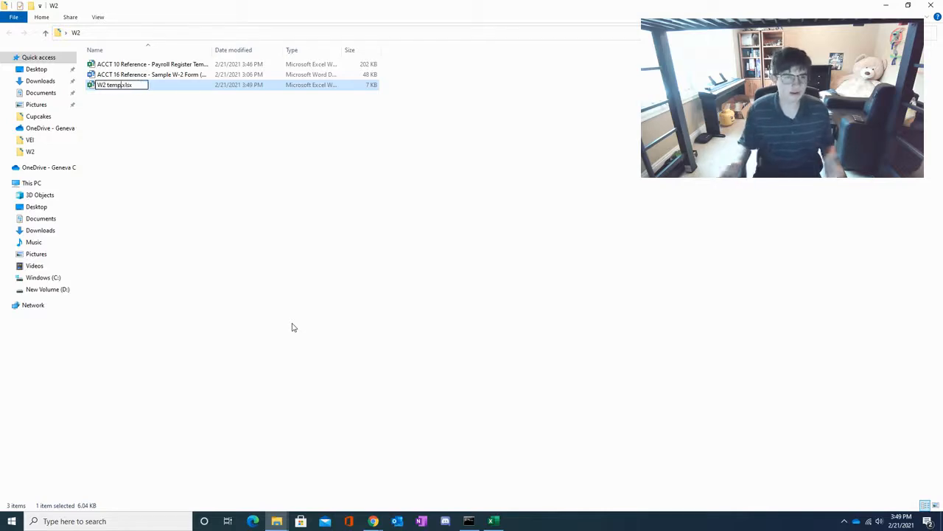
{"action": "key", "text": "Return"}
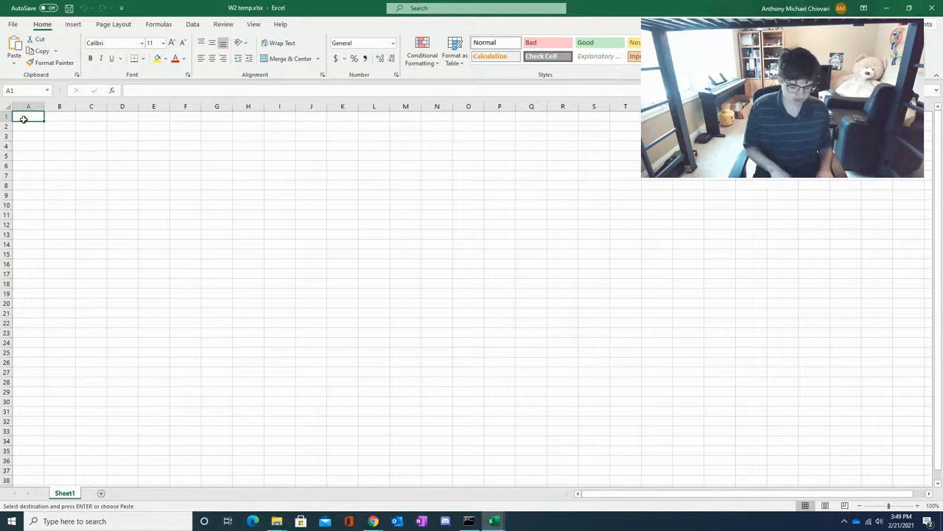
- Paste the copied W-2 summary rows at cell A1 of the blank sheet as values only
{"action": "key", "text": "ctrl+v"}
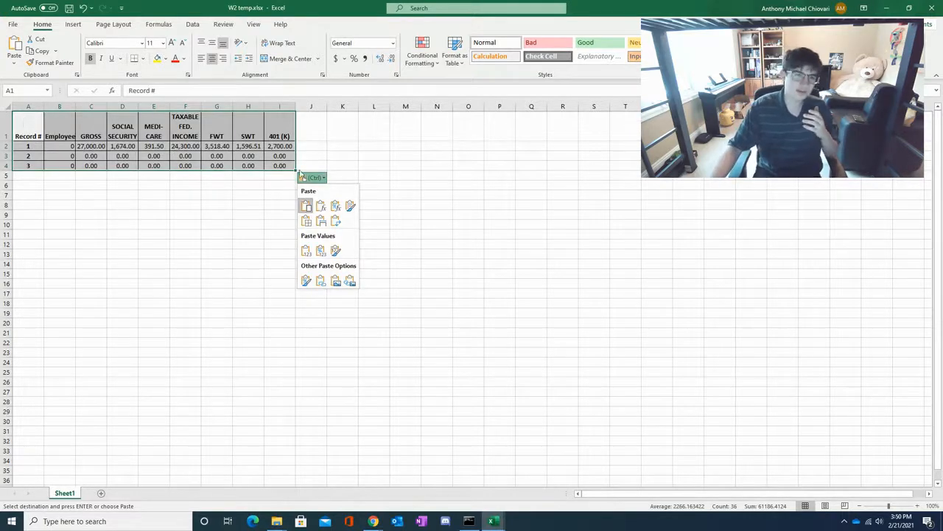
{"action": "left_click", "coordinate": [300, 174]}
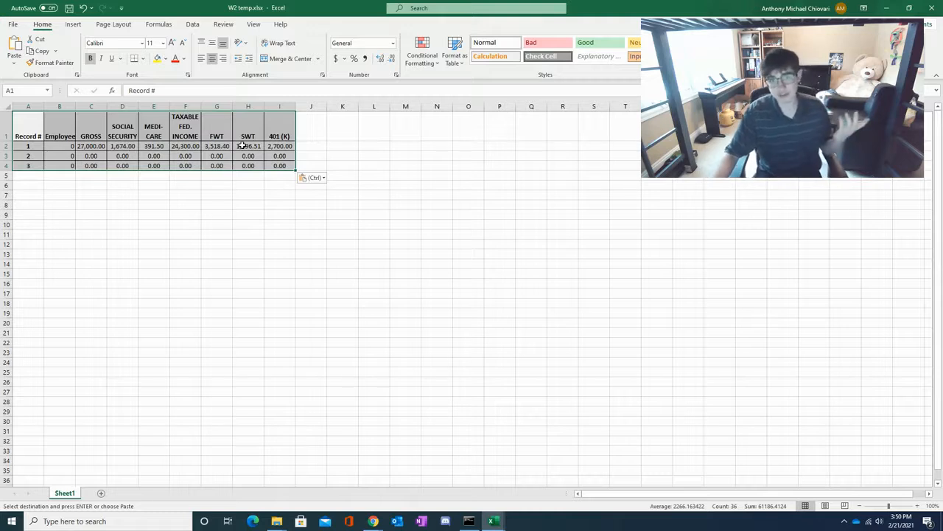
{"action": "left_click", "coordinate": [312, 180]}
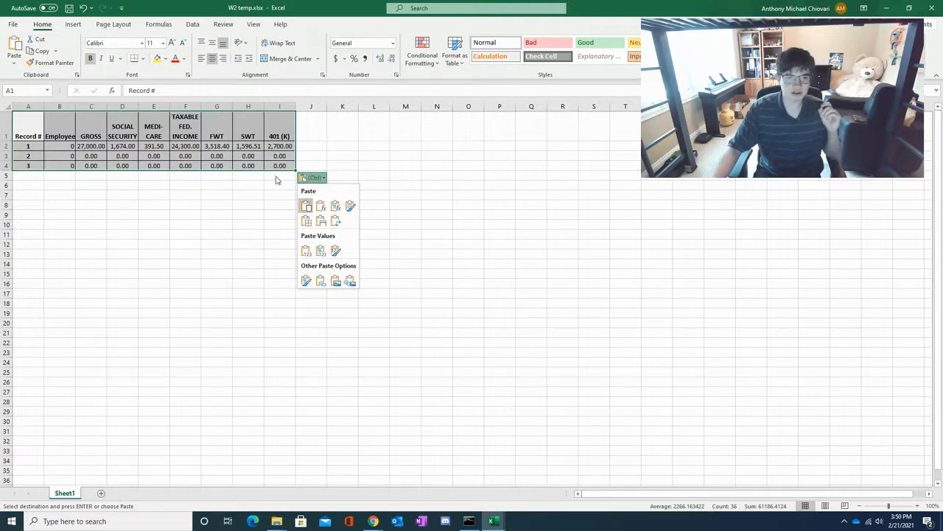
{"action": "left_click", "coordinate": [306, 252]}
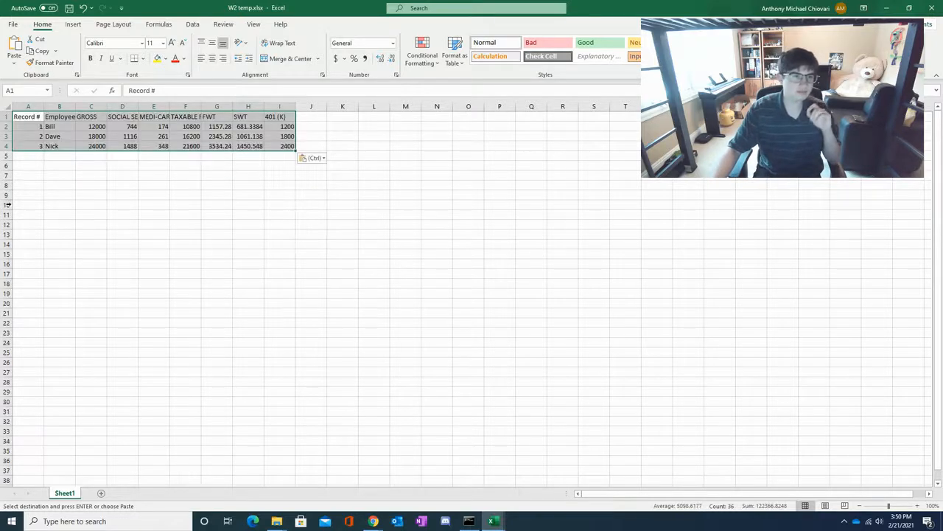
{"action": "left_click", "coordinate": [393, 171]}
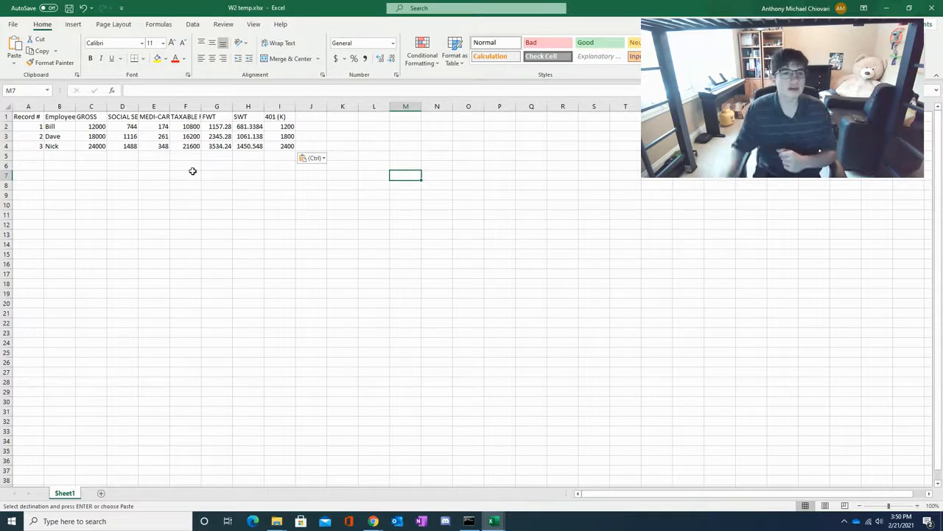
{"action": "left_click", "coordinate": [310, 119]}
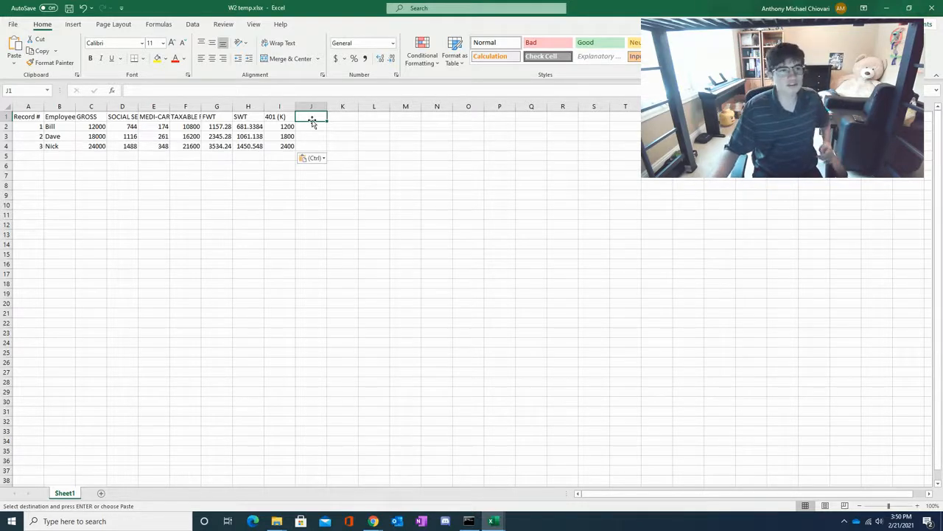
- Save W2 temp in the W2 folder in CSV (Comma delimited) format and close the file
{"action": "left_click", "coordinate": [9, 25]}
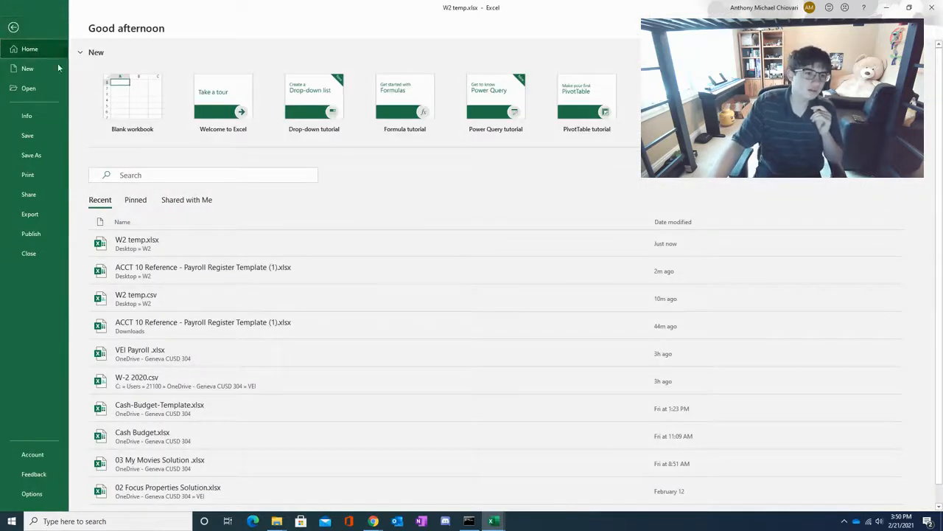
{"action": "left_click", "coordinate": [44, 157]}
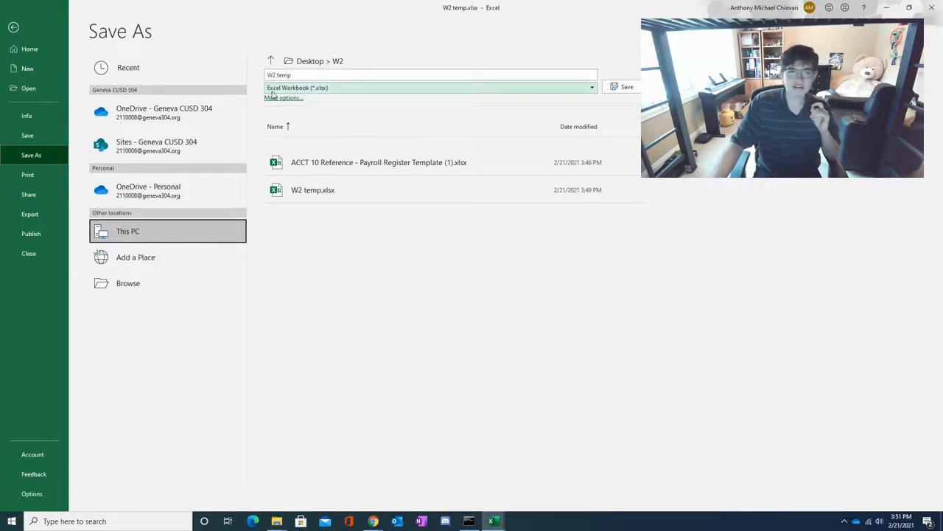
{"action": "left_click", "coordinate": [321, 89]}
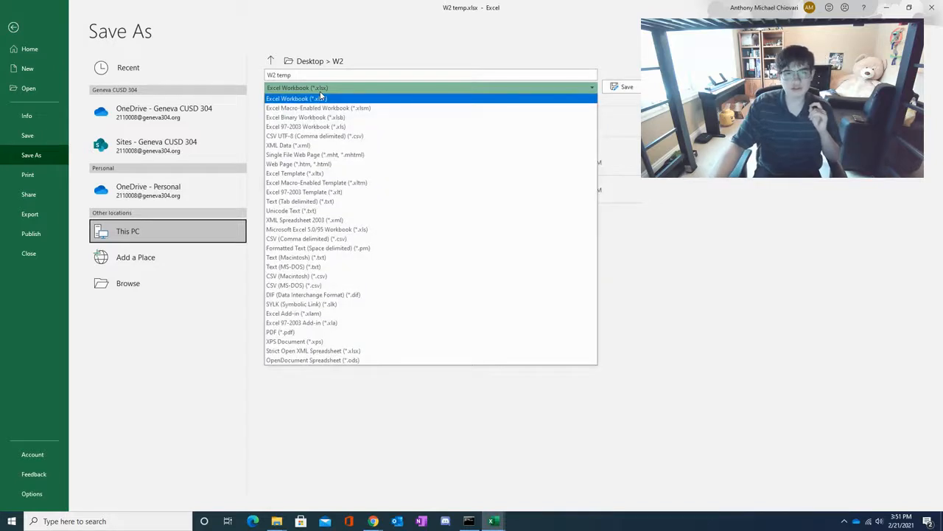
{"action": "left_click", "coordinate": [295, 241]}
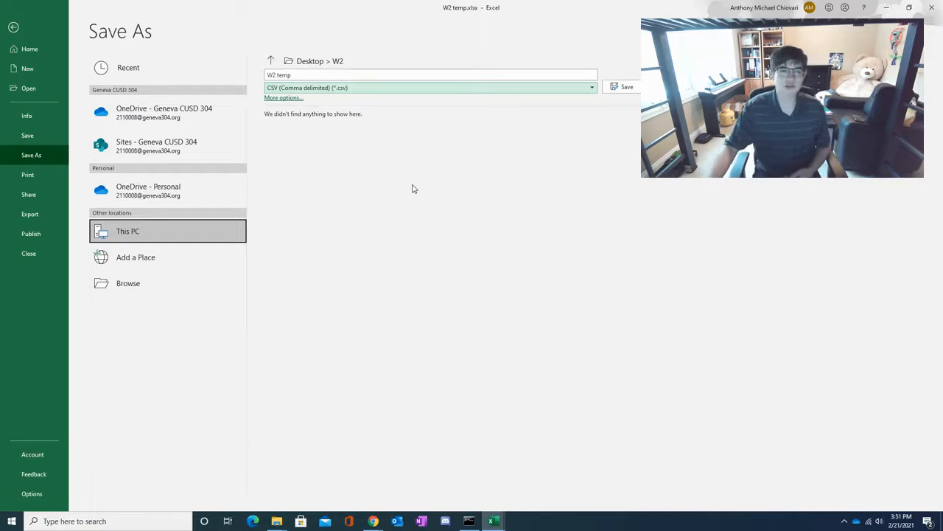
{"action": "left_click", "coordinate": [623, 87]}
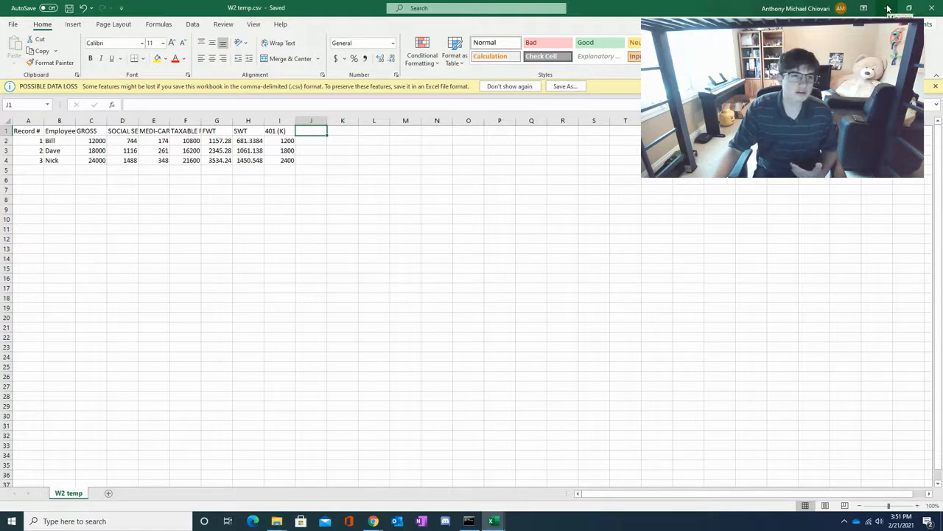
{"action": "left_click", "coordinate": [934, 6]}
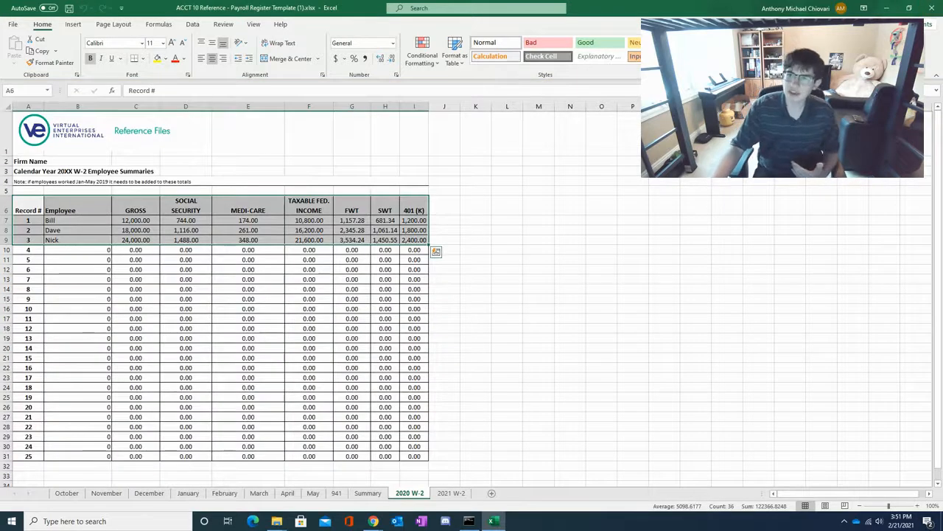
- Open the ACCT 16 Reference - Sample W-2 Form document in Word and bring up the mail merge commands
{"action": "left_click", "coordinate": [886, 8]}
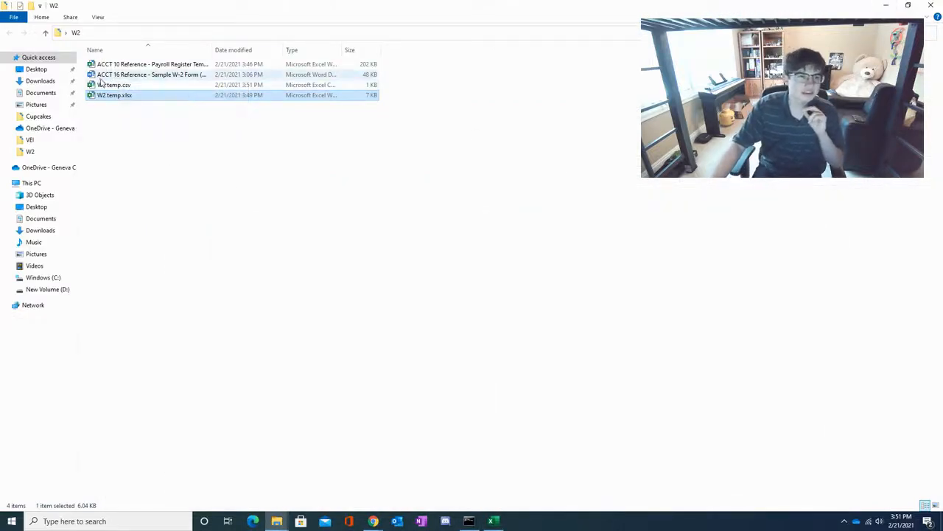
{"action": "double_click", "coordinate": [191, 77]}
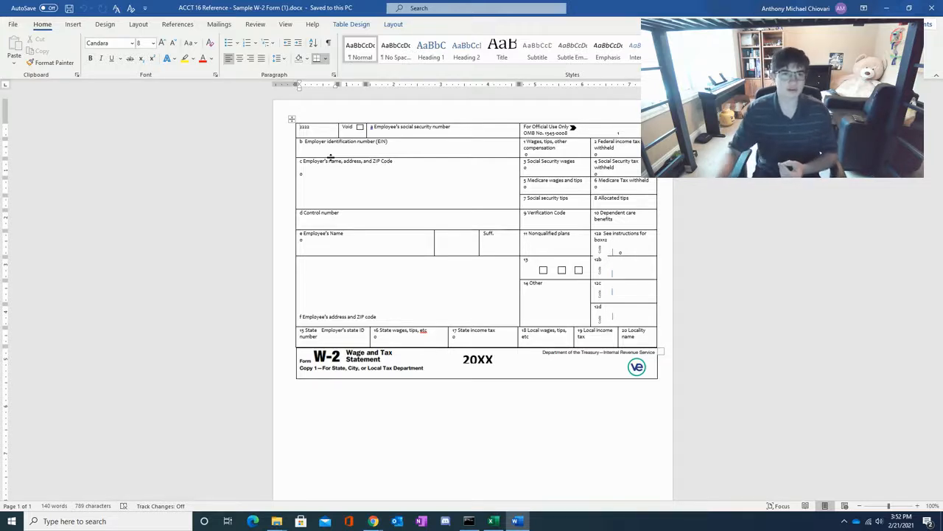
{"action": "left_click", "coordinate": [225, 26]}
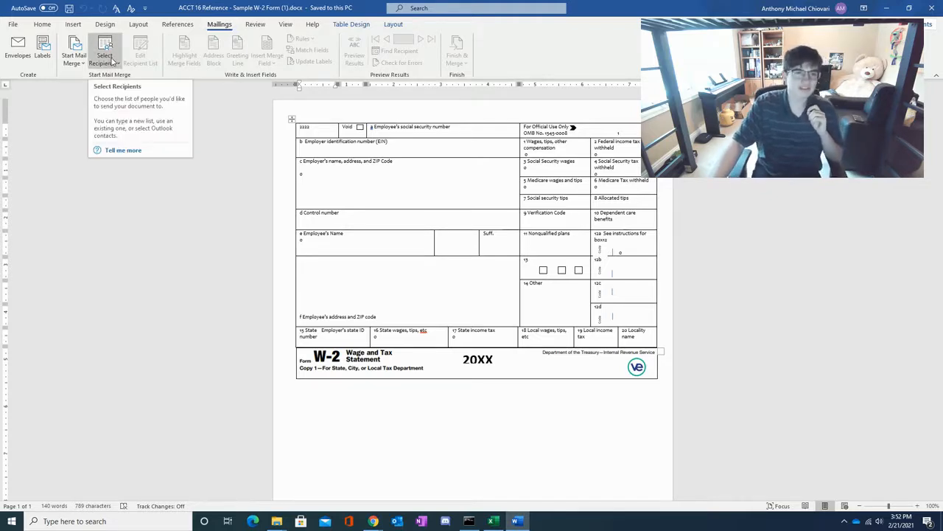
- Attach W2 temp.csv from the W2 folder as the existing recipient list for the W-2 form's mail merge
{"action": "left_click", "coordinate": [113, 62]}
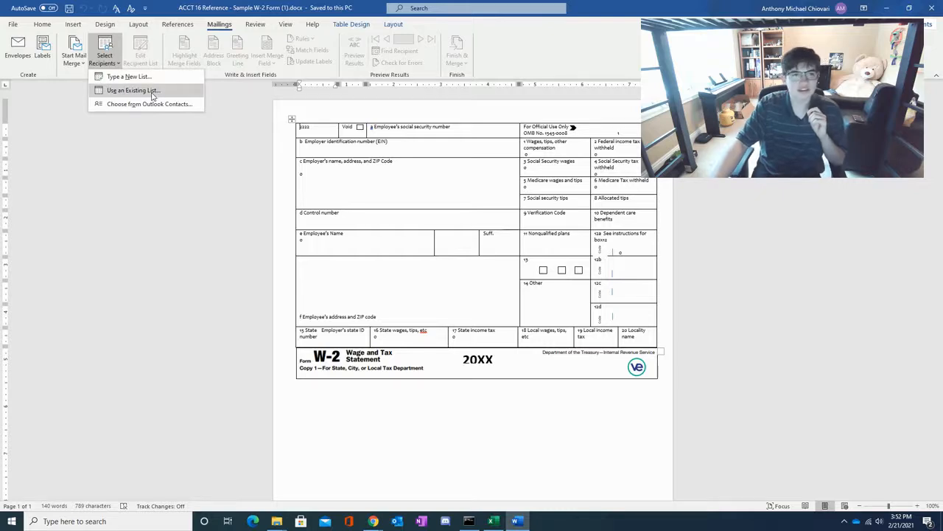
{"action": "left_click", "coordinate": [134, 90]}
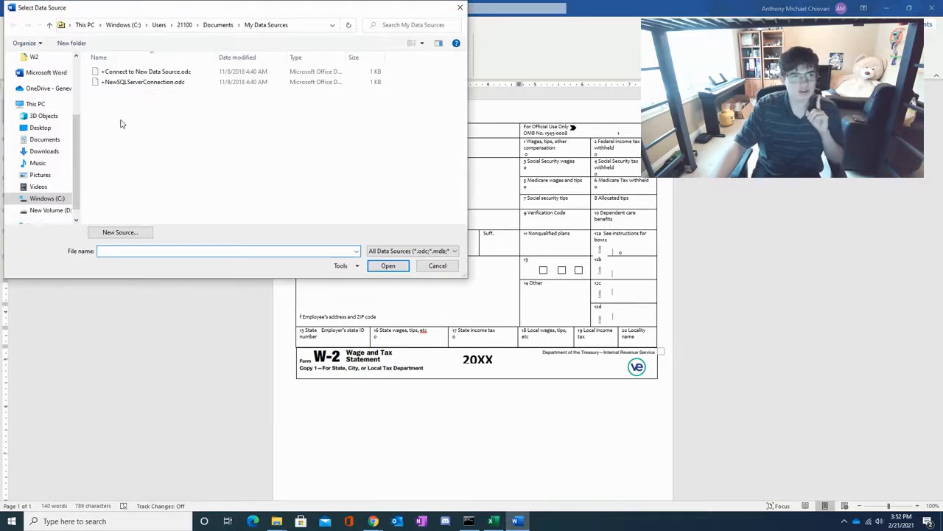
{"action": "left_click_drag", "start_coordinate": [78, 133], "coordinate": [79, 96]}
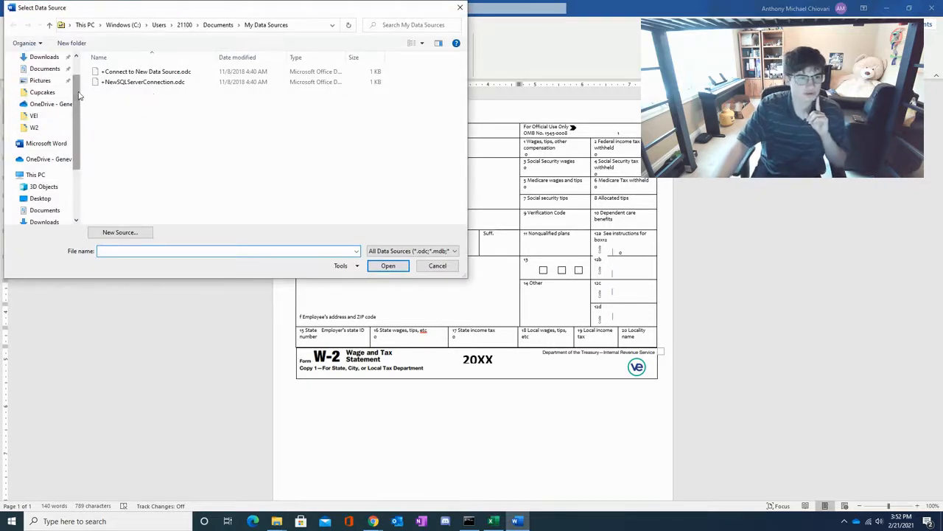
{"action": "left_click", "coordinate": [53, 129]}
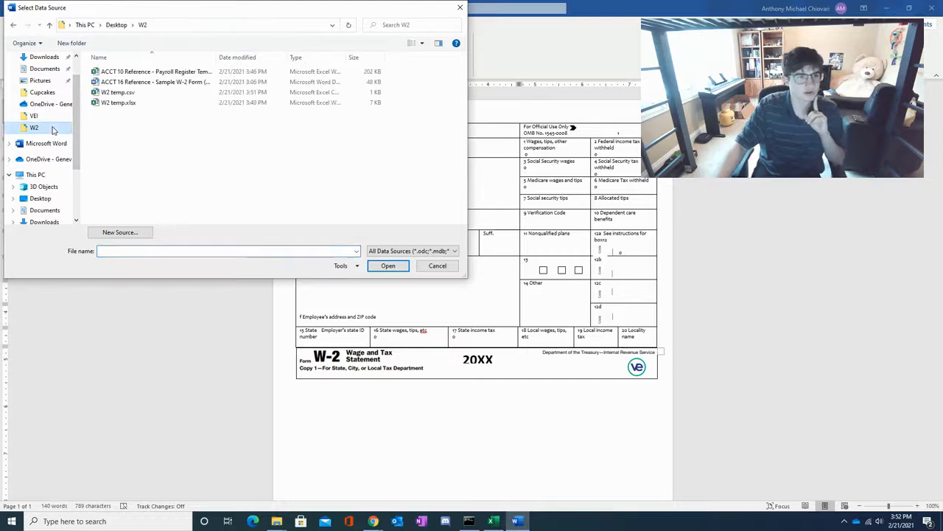
{"action": "double_click", "coordinate": [140, 96]}
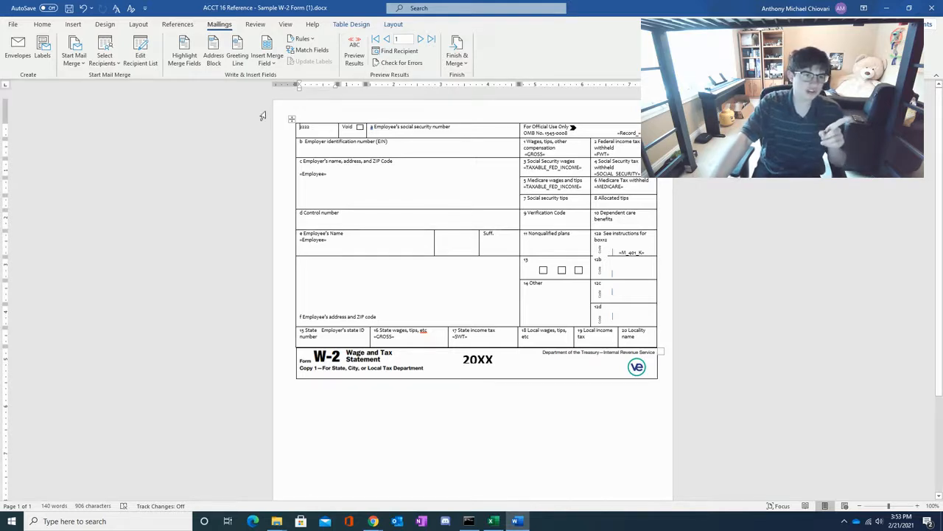
- Review all columns of the mail merge recipient list, from the record number to the 401(k) field, and close the list
{"action": "left_click", "coordinate": [145, 64]}
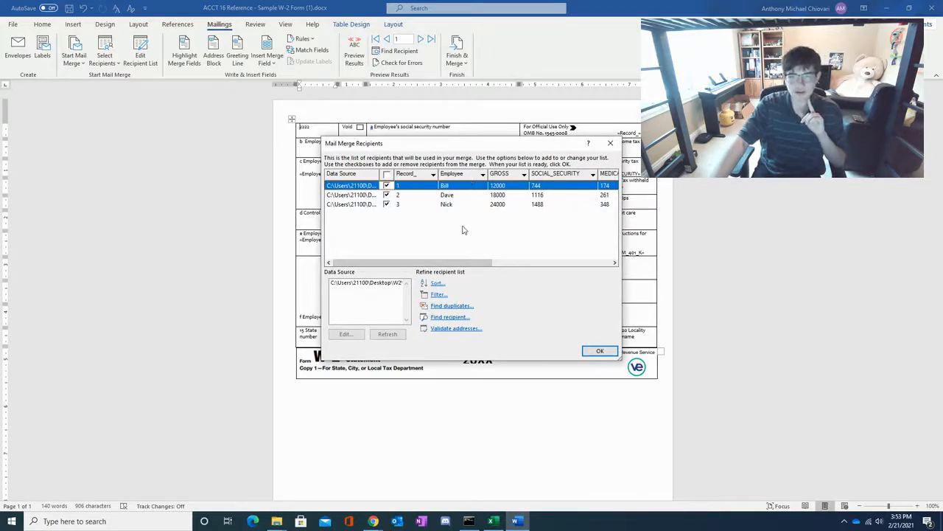
{"action": "left_click_drag", "start_coordinate": [447, 268], "coordinate": [582, 259]}
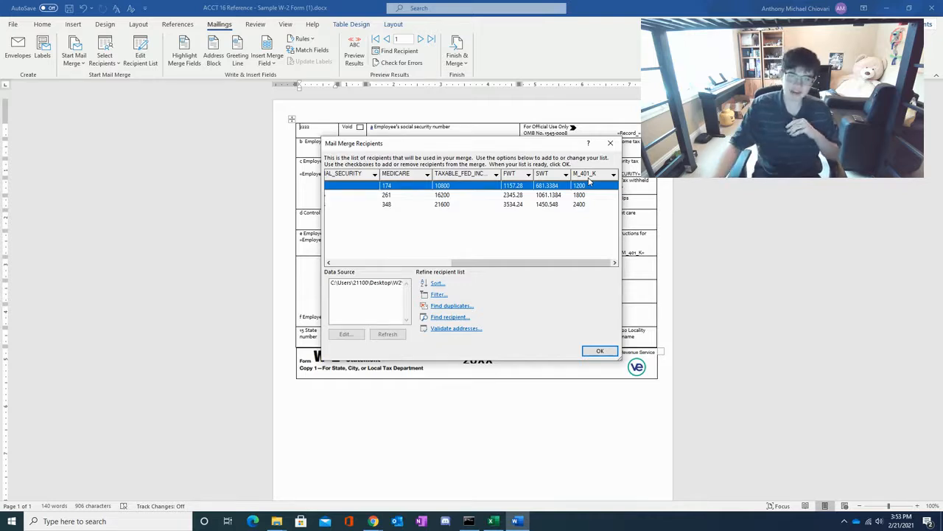
{"action": "left_click_drag", "start_coordinate": [496, 263], "coordinate": [376, 264]}
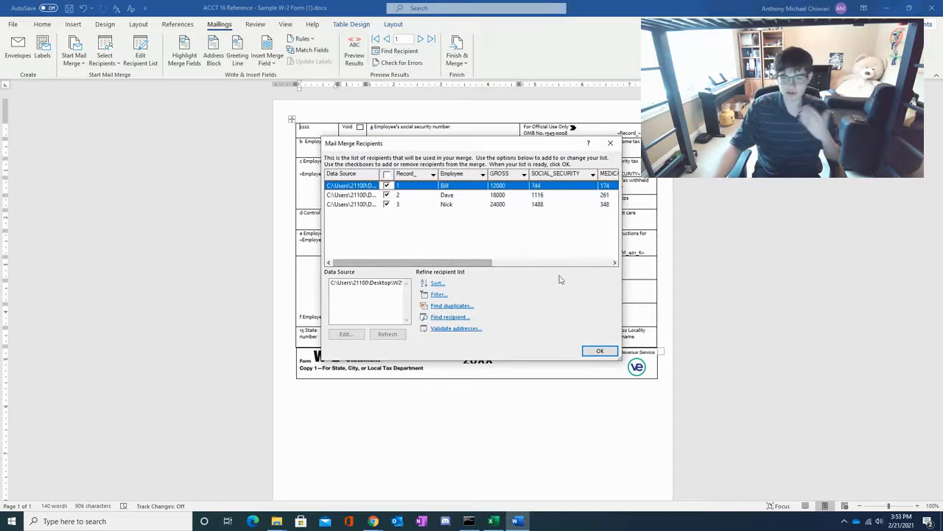
{"action": "left_click_drag", "start_coordinate": [466, 263], "coordinate": [583, 263]}
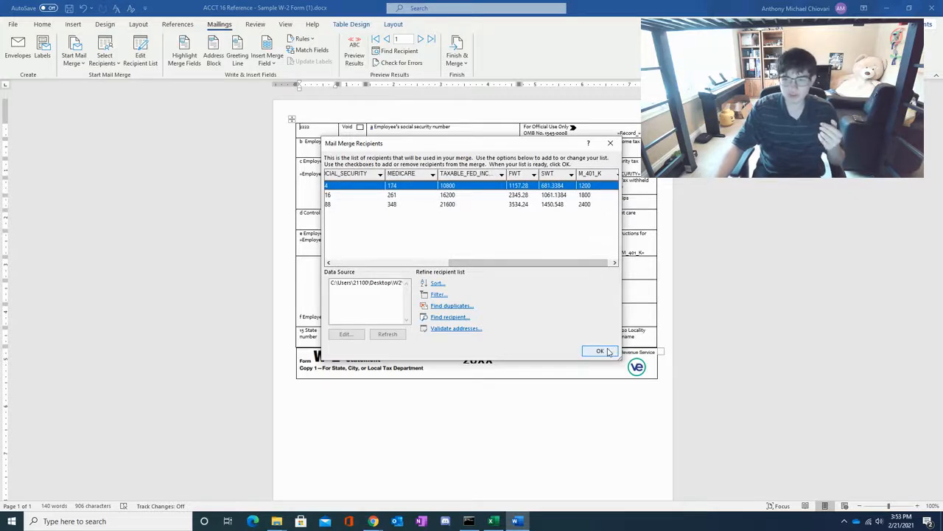
{"action": "left_click", "coordinate": [600, 351]}
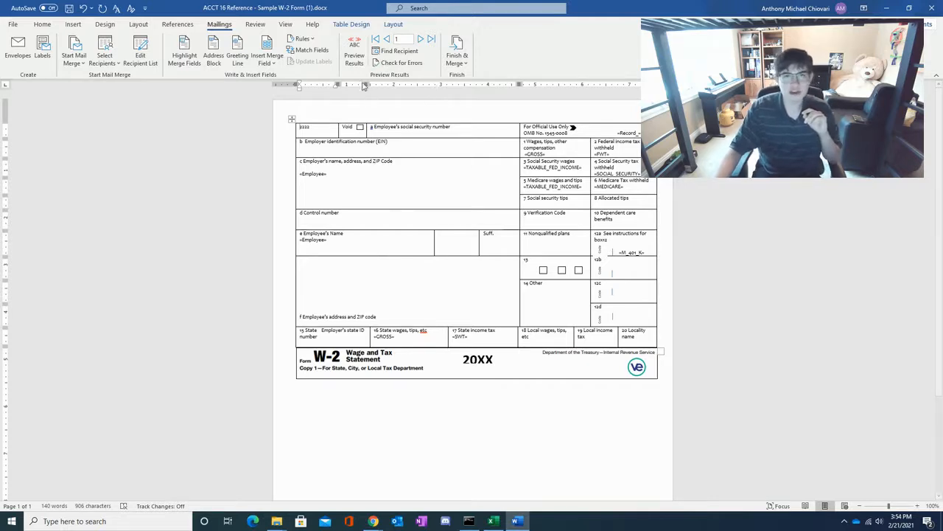
- Preview the merged W-2 form for records 1 to 3 and return to the merge field view
{"action": "left_click", "coordinate": [354, 57]}
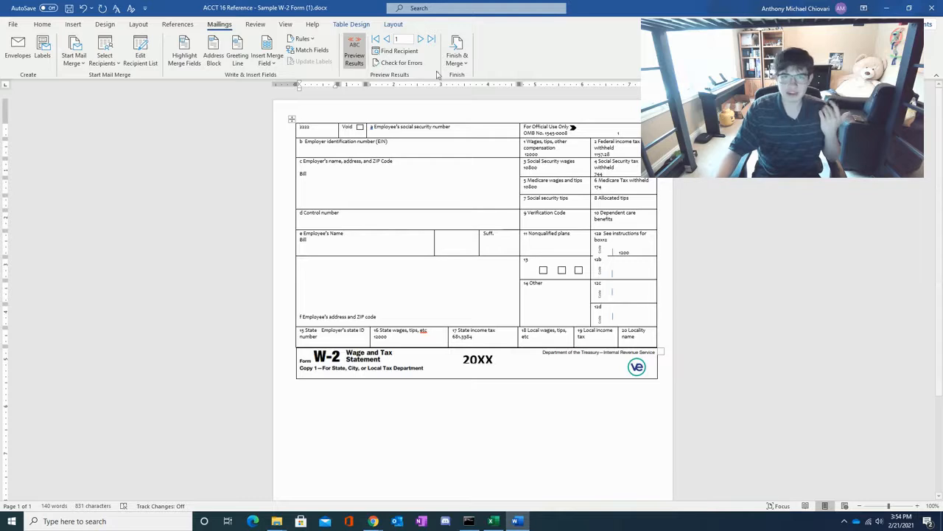
{"action": "left_click", "coordinate": [421, 39]}
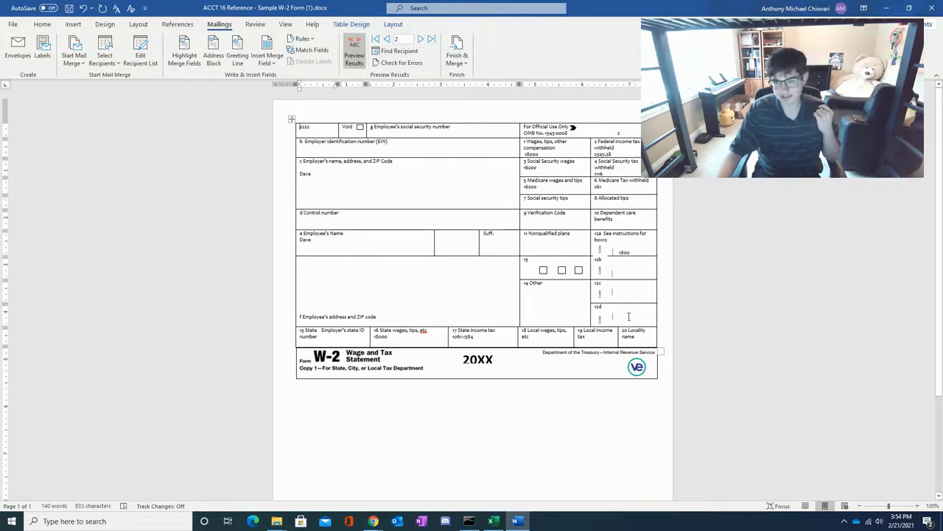
{"action": "left_click", "coordinate": [421, 39]}
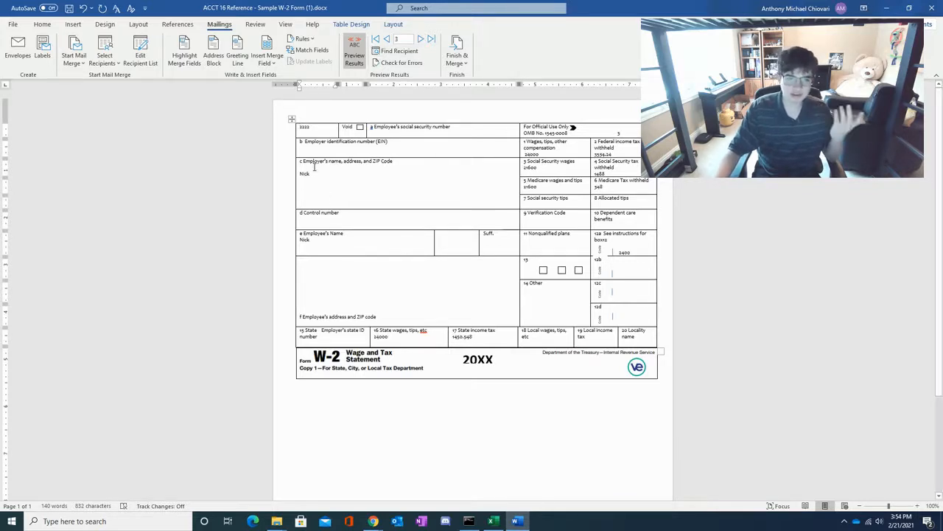
{"action": "left_click", "coordinate": [359, 64]}
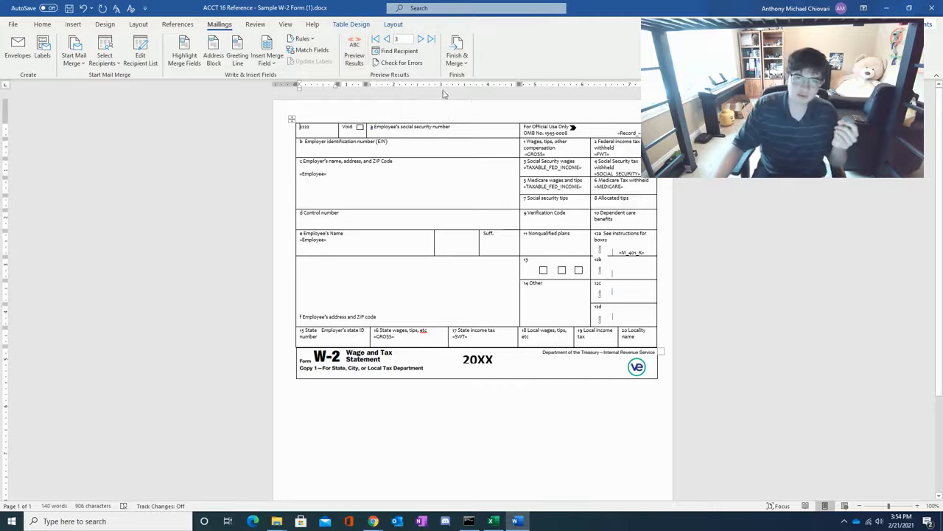
- Run the merge error check, completing the merge without pausing and reporting errors in a new document
{"action": "left_click", "coordinate": [407, 67]}
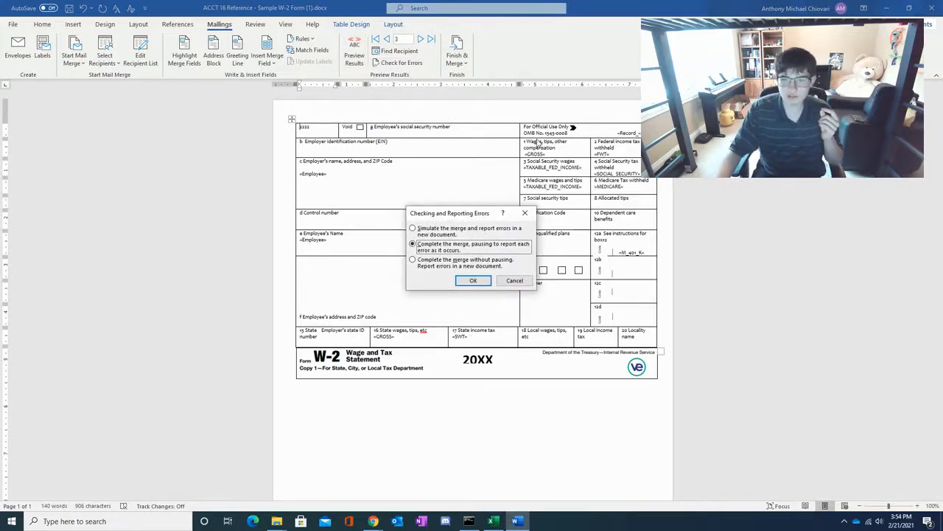
{"action": "left_click", "coordinate": [463, 267]}
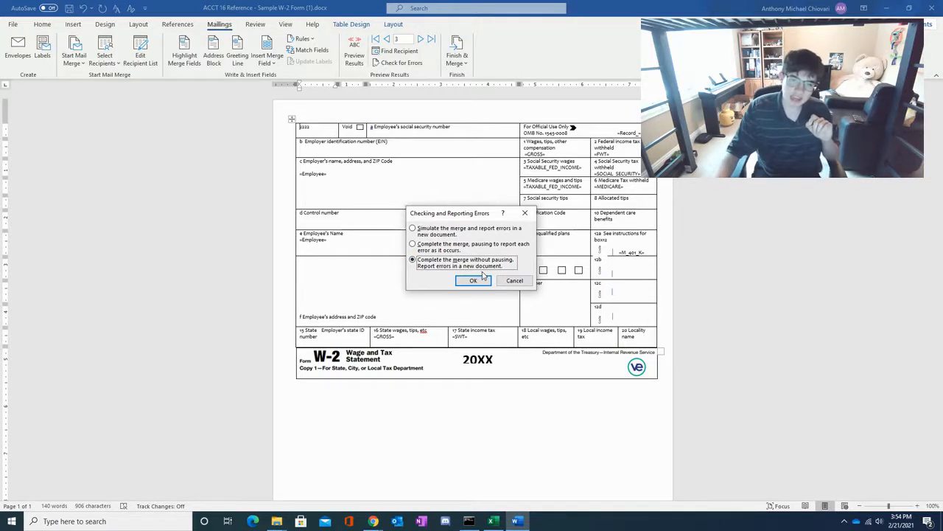
{"action": "left_click", "coordinate": [483, 285]}
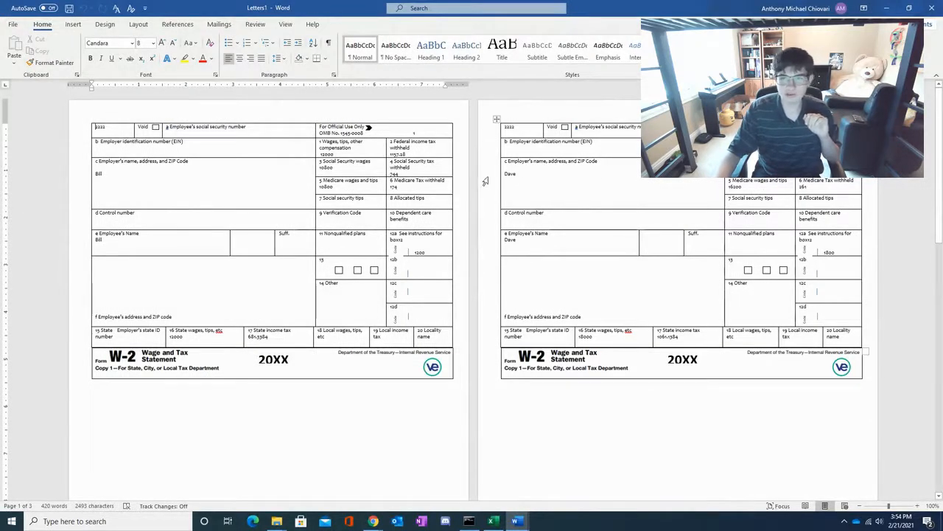
- Examine the merged W-2 forms of all employees in the new document and return to the main W-2 form
{"action": "scroll", "coordinate": [509, 177], "scroll_direction": "down", "scroll_amount": 10}
{"action": "scroll", "coordinate": [162, 204], "scroll_direction": "down", "scroll_amount": 2}
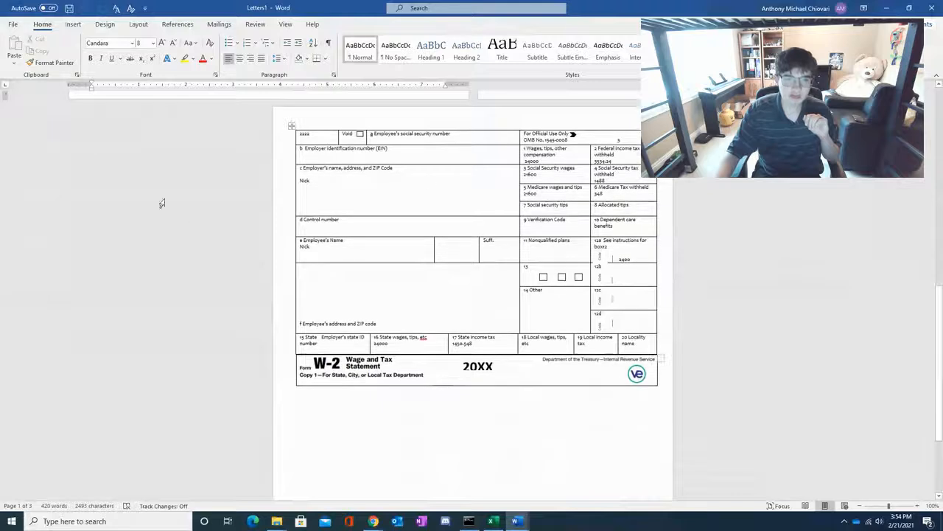
{"action": "scroll", "coordinate": [467, 265], "scroll_direction": "up", "scroll_amount": 8}
{"action": "scroll", "coordinate": [467, 266], "scroll_direction": "up", "scroll_amount": 4}
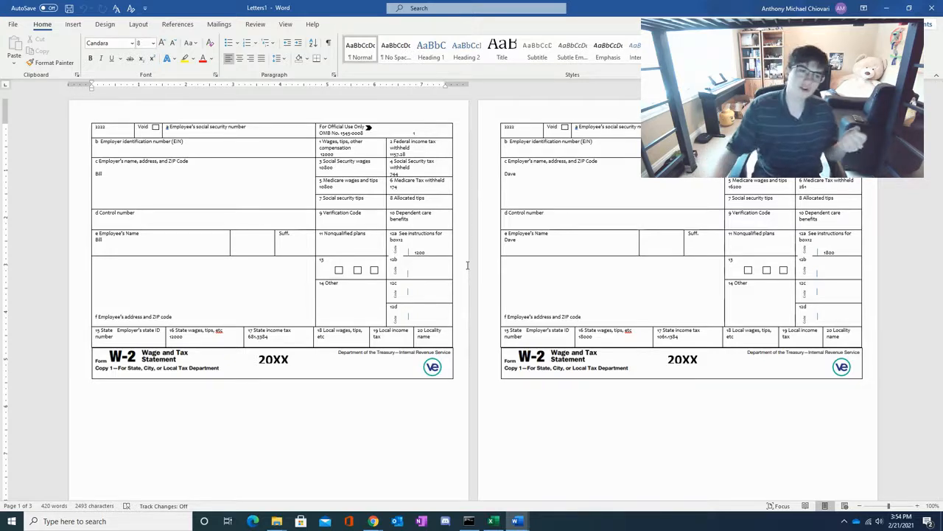
{"action": "scroll", "coordinate": [510, 274], "scroll_direction": "down", "scroll_amount": 5}
{"action": "scroll", "coordinate": [510, 275], "scroll_direction": "up", "scroll_amount": 2}
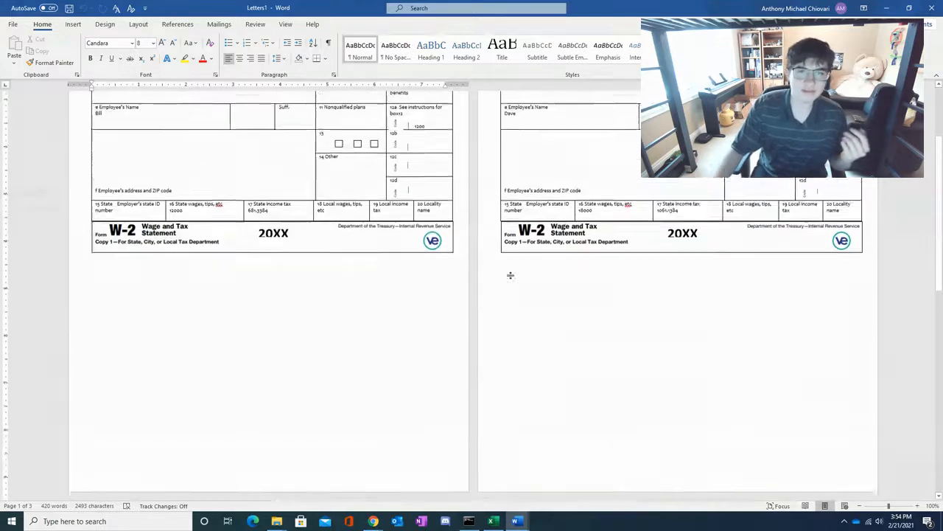
{"action": "scroll", "coordinate": [510, 275], "scroll_direction": "up", "scroll_amount": 3}
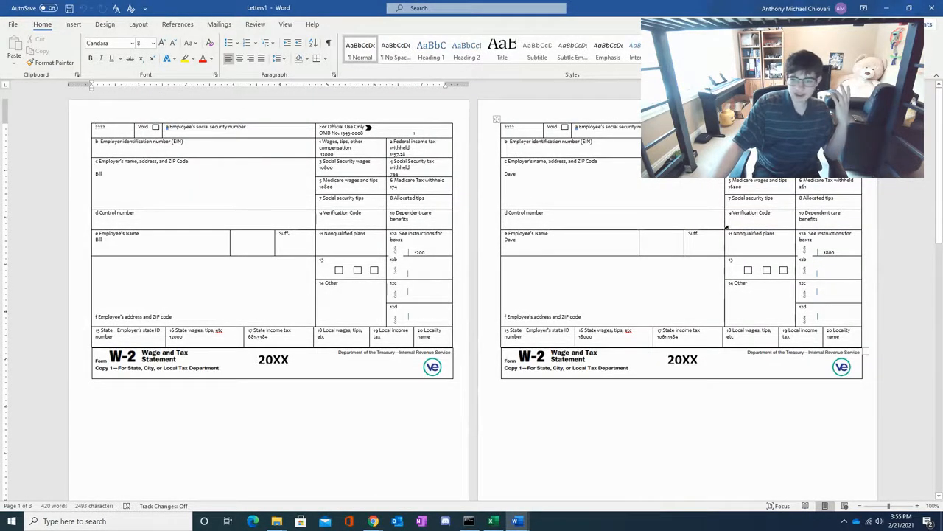
{"action": "left_click", "coordinate": [13, 24]}
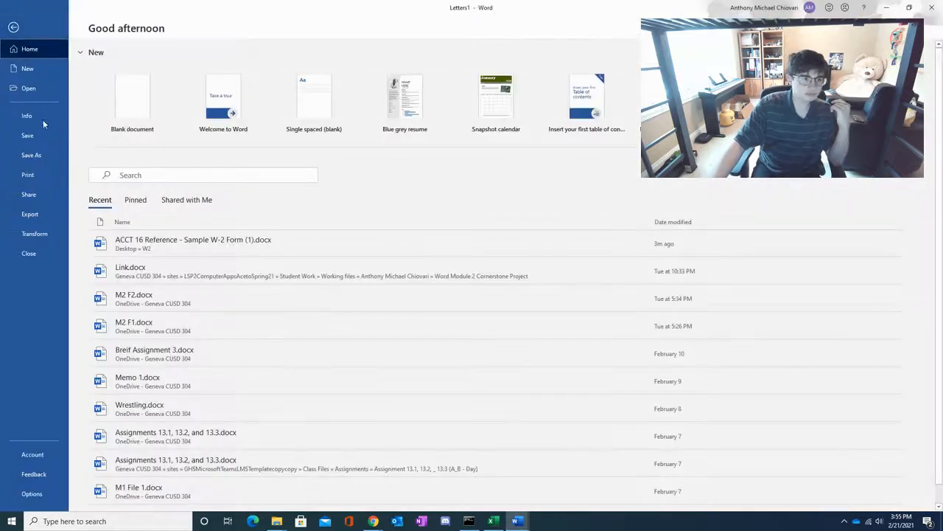
{"action": "left_click", "coordinate": [13, 26]}
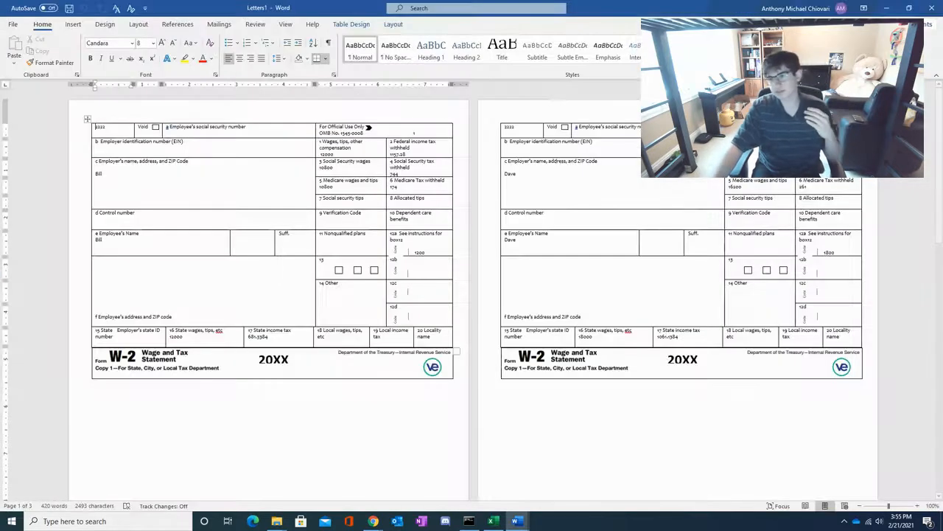
{"action": "left_click", "coordinate": [883, 9]}
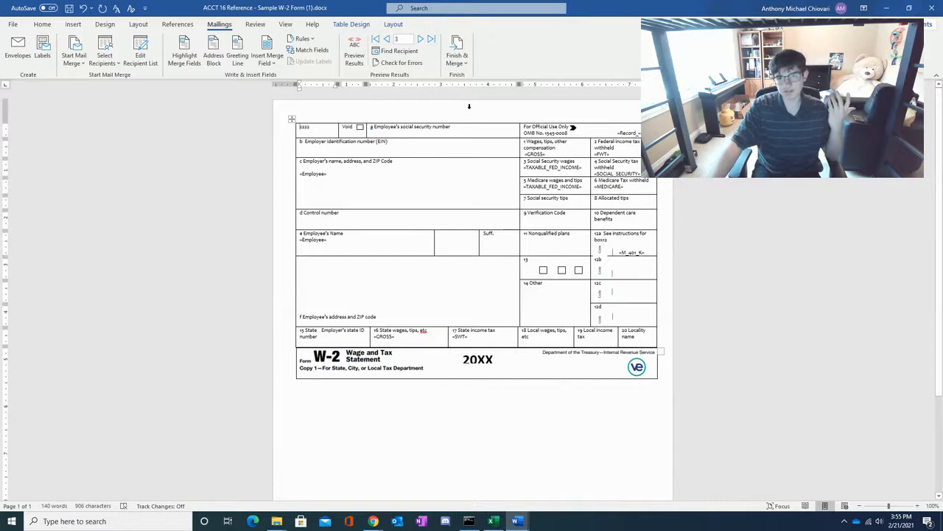
- Examine the record range options for printing the merged W-2 forms and leave without printing
{"action": "left_click", "coordinate": [464, 64]}
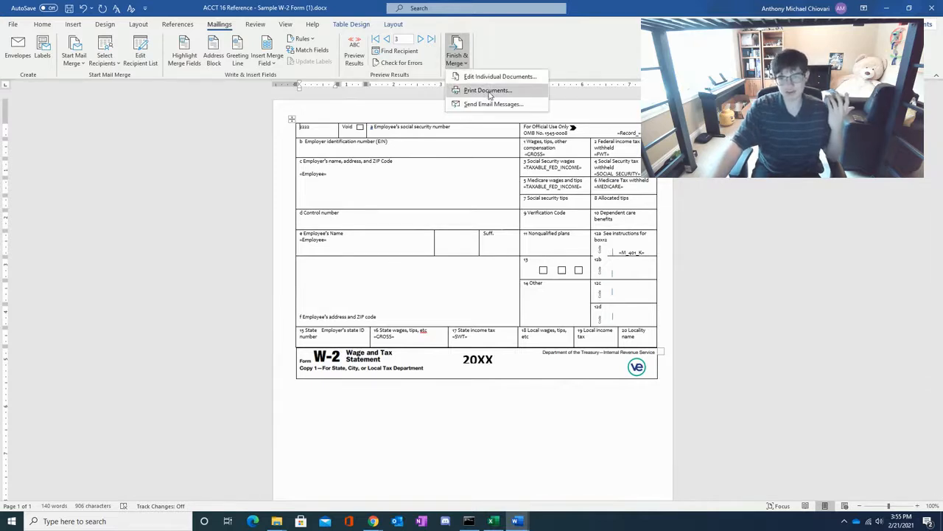
{"action": "left_click", "coordinate": [488, 90]}
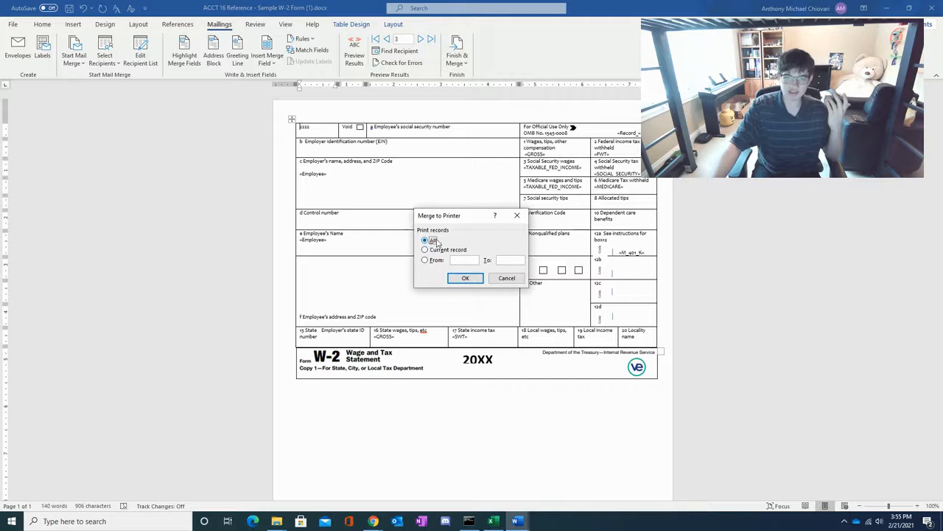
{"action": "left_click_drag", "start_coordinate": [451, 217], "coordinate": [595, 158]}
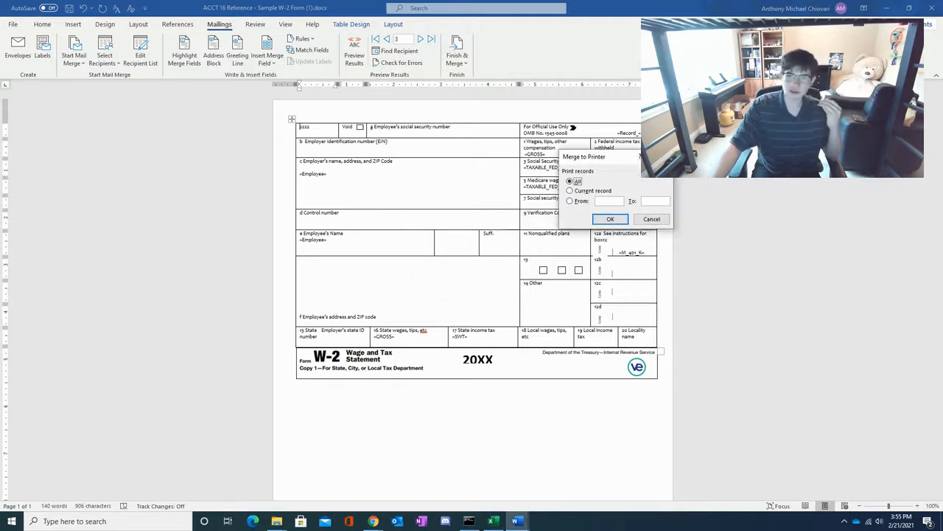
{"action": "left_click", "coordinate": [569, 191]}
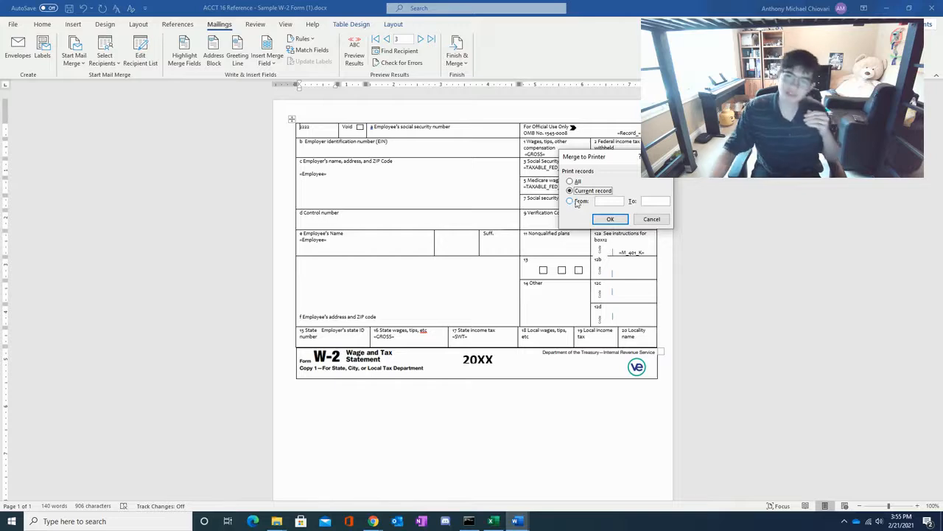
{"action": "left_click", "coordinate": [570, 181]}
{"action": "left_click_drag", "start_coordinate": [608, 157], "coordinate": [471, 131]}
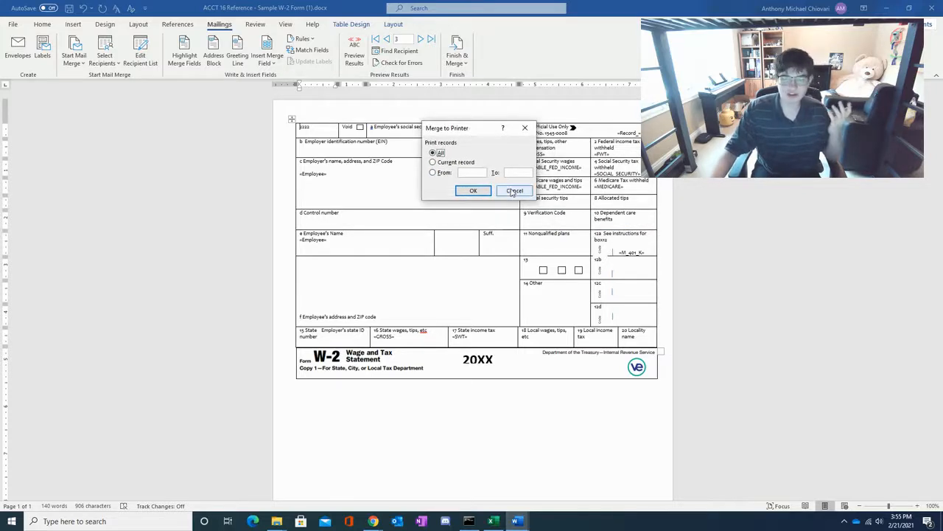
{"action": "left_click", "coordinate": [514, 190]}
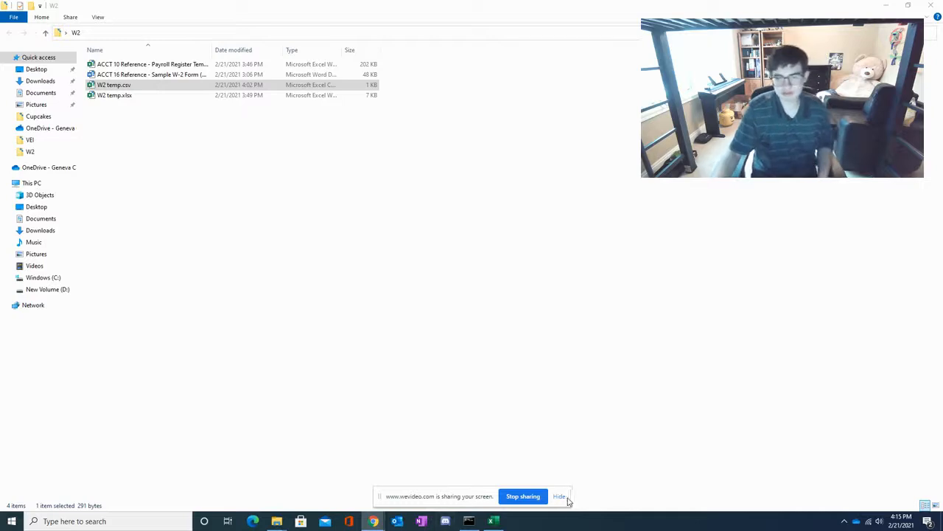
- Open W2 temp.csv from the W2 folder in Excel, check its data including the Email column, and return to the folder
{"action": "left_click", "coordinate": [563, 499]}
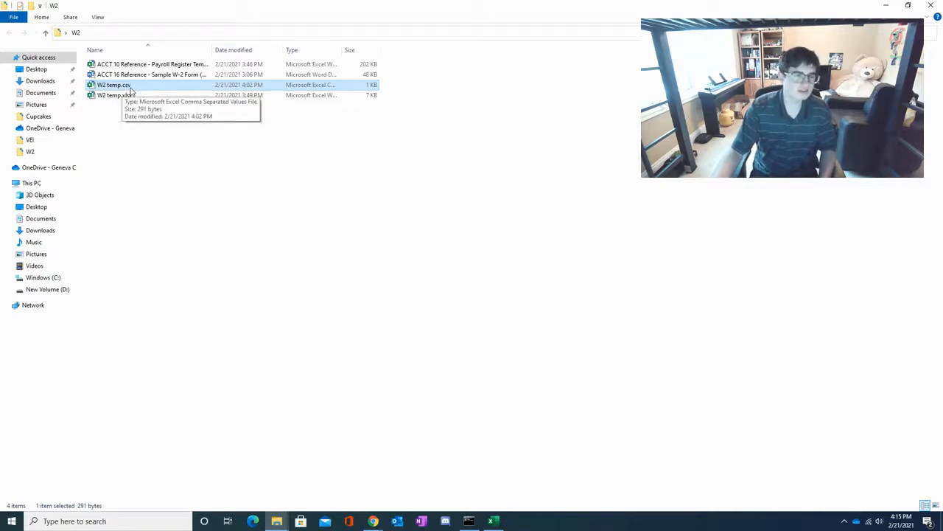
{"action": "double_click", "coordinate": [129, 88]}
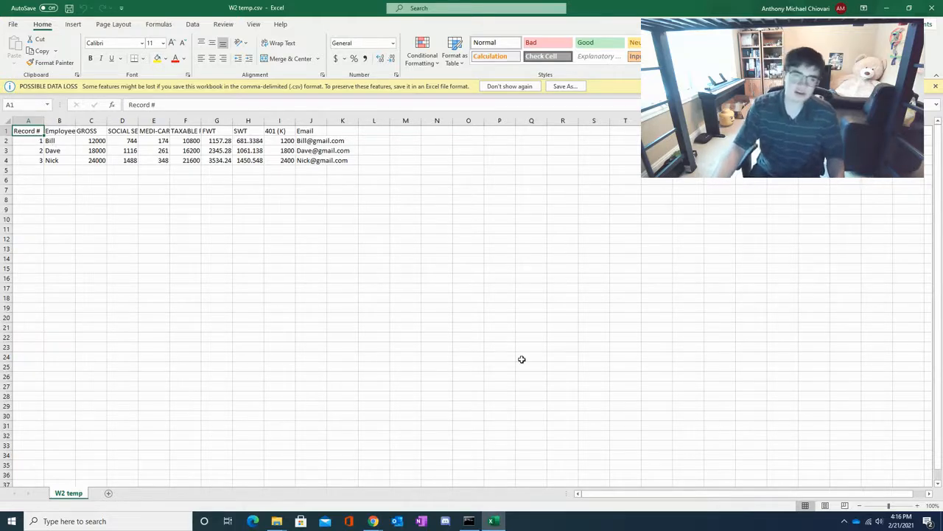
{"action": "left_click", "coordinate": [887, 9]}
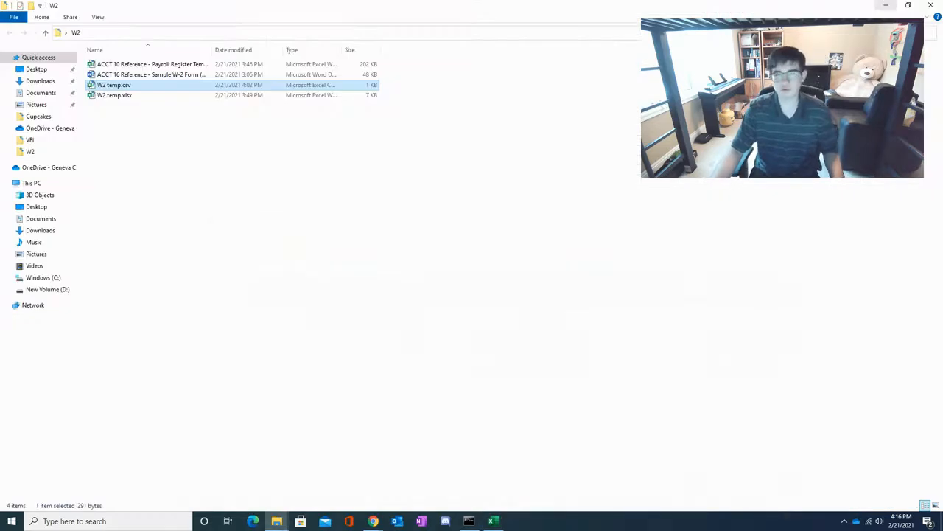
- Reopen the ACCT 16 Reference - Sample W-2 Form document in Word and show the mail merge commands again
{"action": "double_click", "coordinate": [225, 76]}
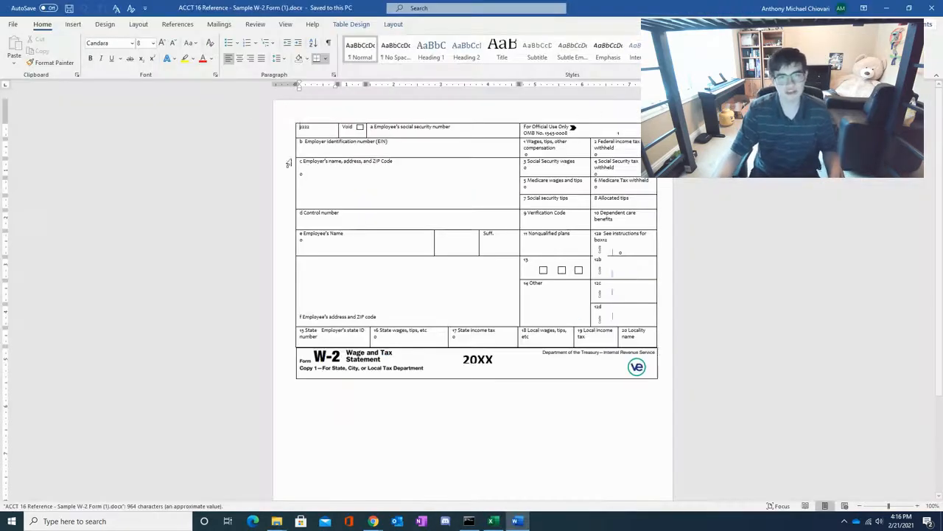
{"action": "left_click", "coordinate": [219, 24]}
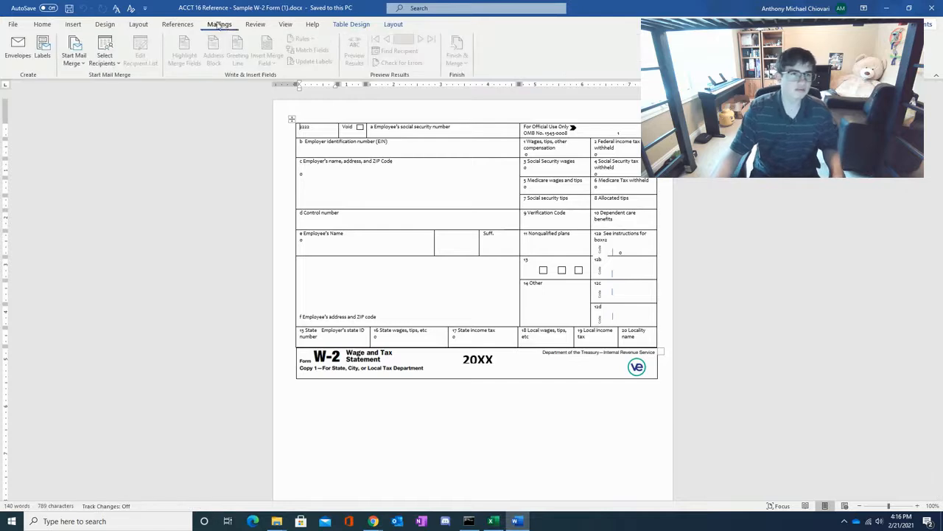
- Attach W2 temp.csv from the W2 folder as the existing recipient list, using a read-only copy of the file
{"action": "left_click", "coordinate": [98, 58]}
{"action": "left_click", "coordinate": [103, 91]}
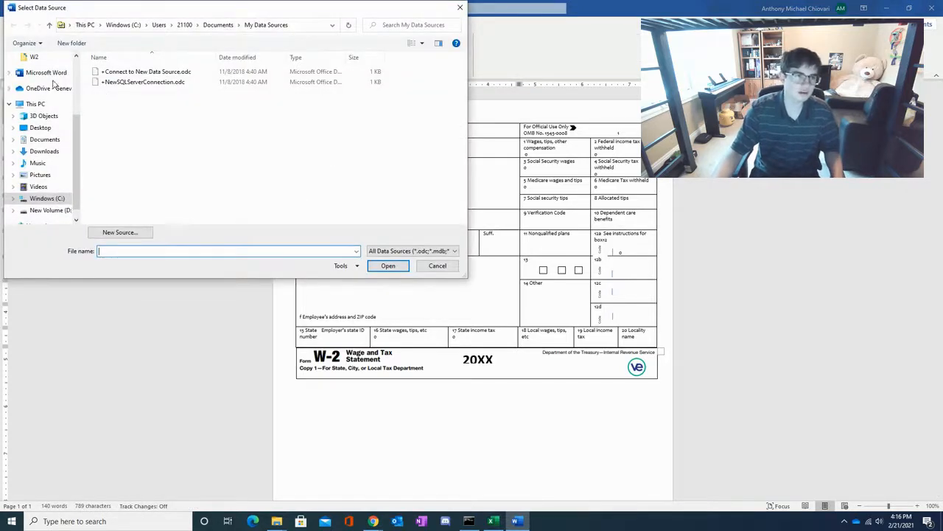
{"action": "left_click", "coordinate": [43, 57]}
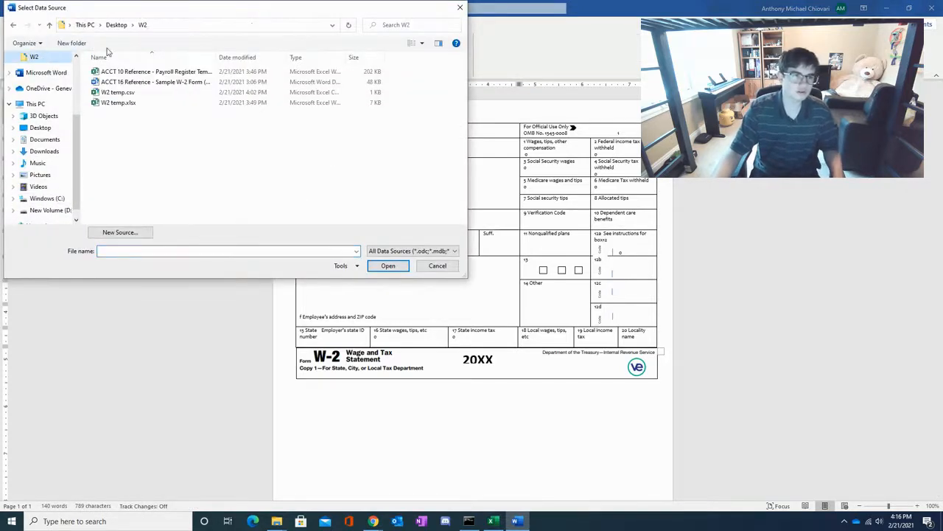
{"action": "double_click", "coordinate": [143, 94]}
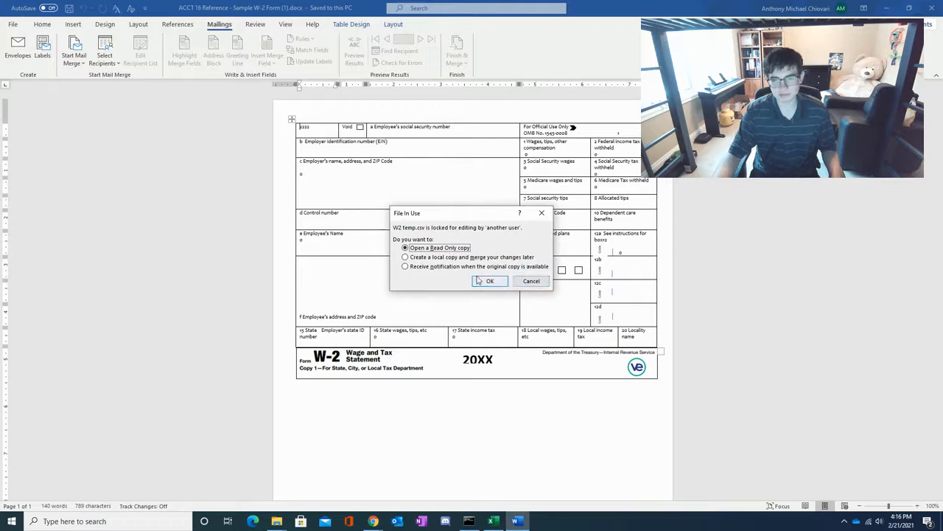
{"action": "mouse_move", "coordinate": [496, 521]}
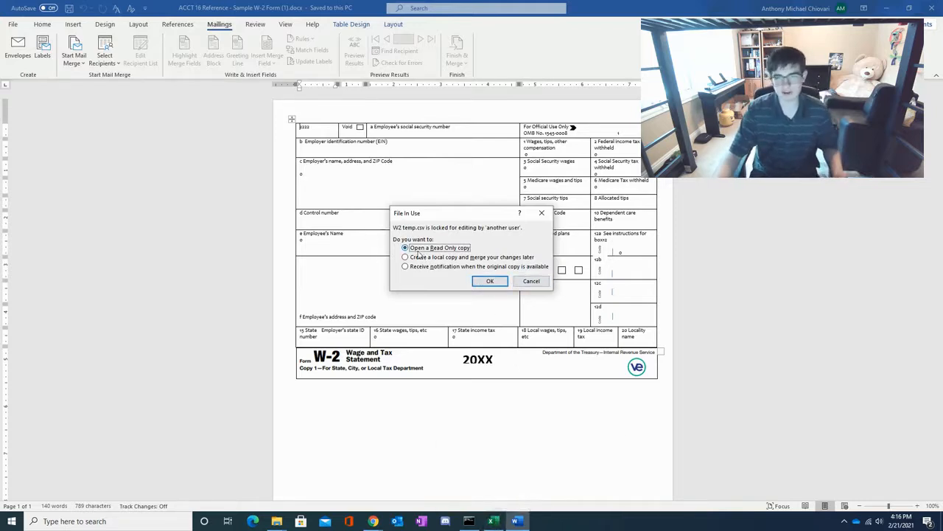
{"action": "left_click", "coordinate": [483, 280]}
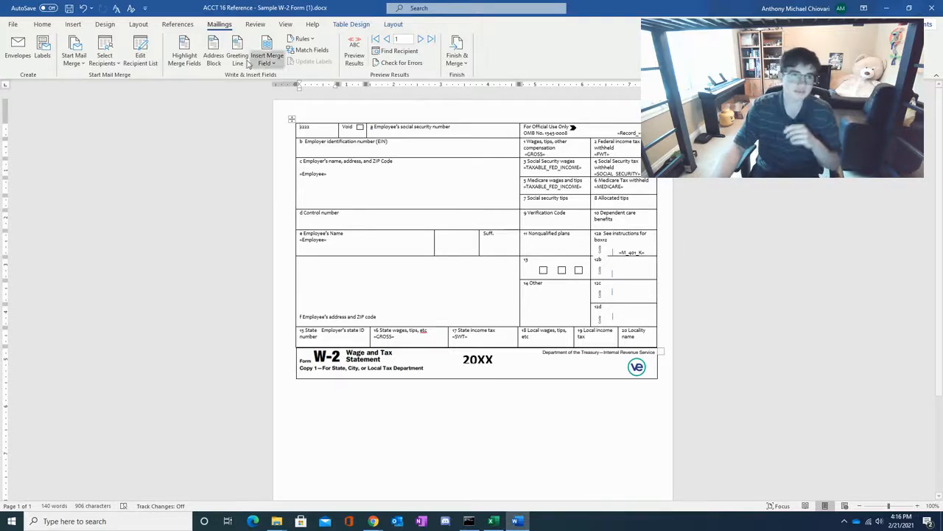
- Review the mail merge recipient list, including its Email column, and keep every recipient included
{"action": "left_click", "coordinate": [141, 57]}
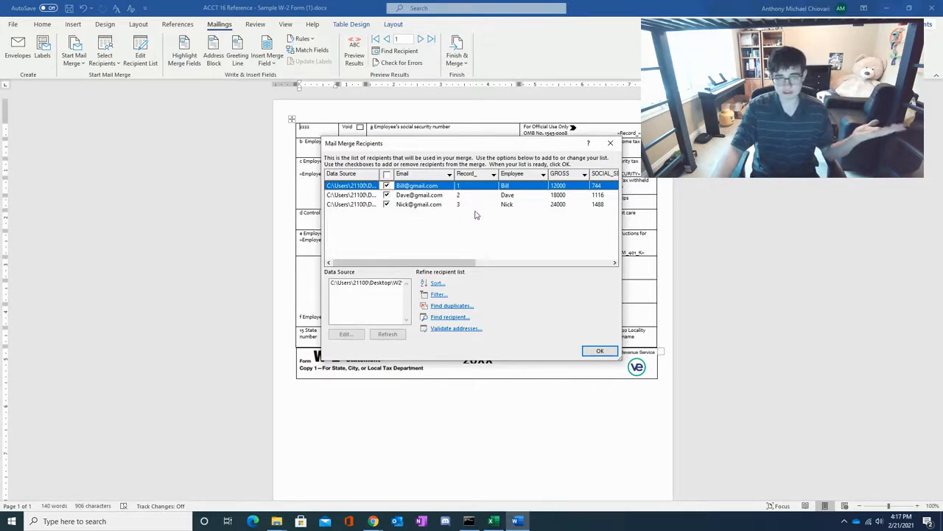
{"action": "left_click_drag", "start_coordinate": [433, 264], "coordinate": [413, 269]}
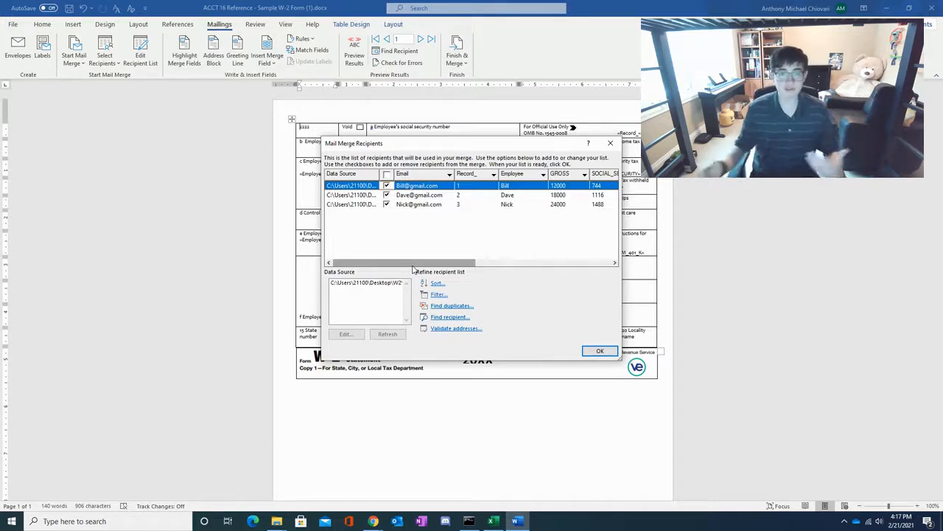
{"action": "left_click", "coordinate": [599, 351]}
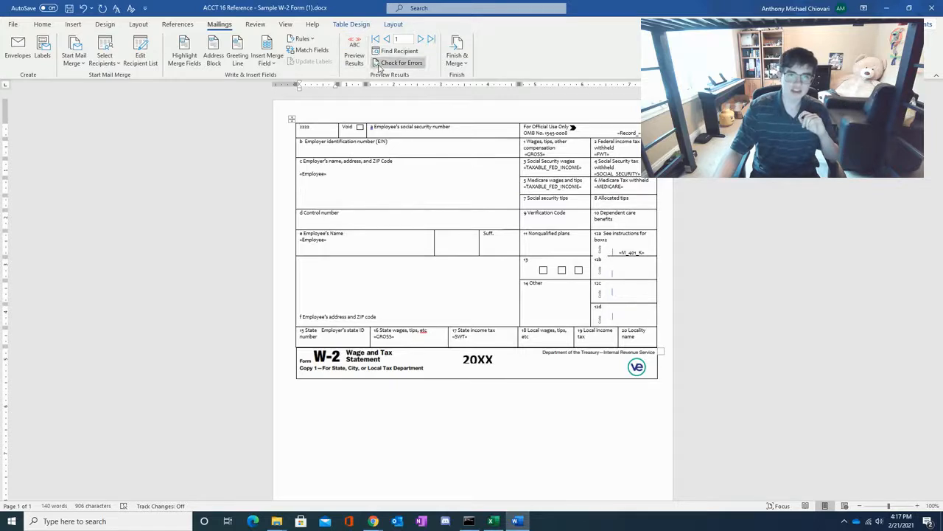
- Preview the merged W-2 form for each of the three records and return to record 1
{"action": "left_click", "coordinate": [354, 55]}
{"action": "left_click", "coordinate": [421, 39]}
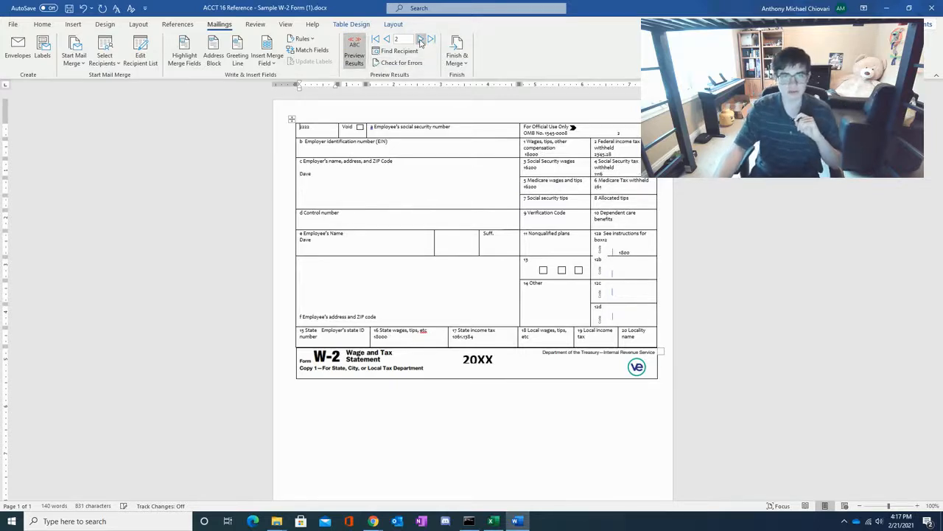
{"action": "left_click", "coordinate": [421, 39]}
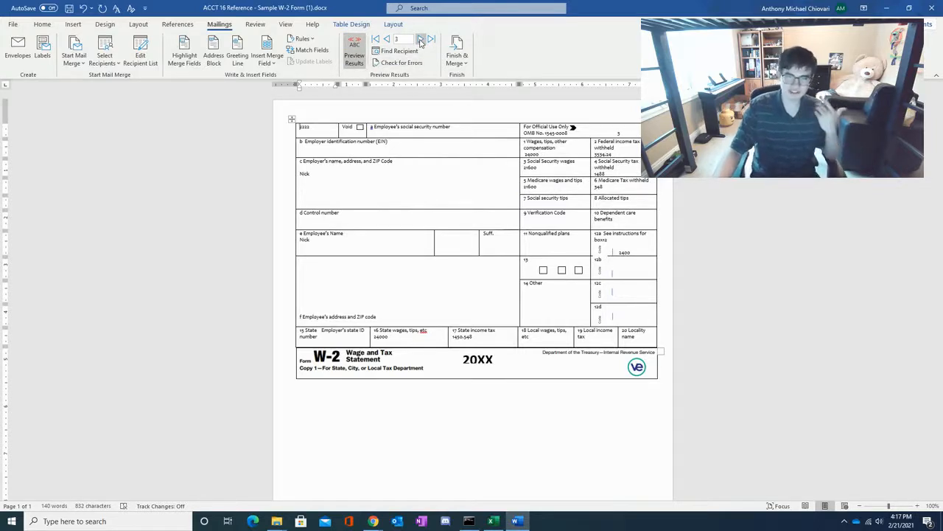
{"action": "left_click", "coordinate": [386, 40]}
{"action": "left_click", "coordinate": [386, 41]}
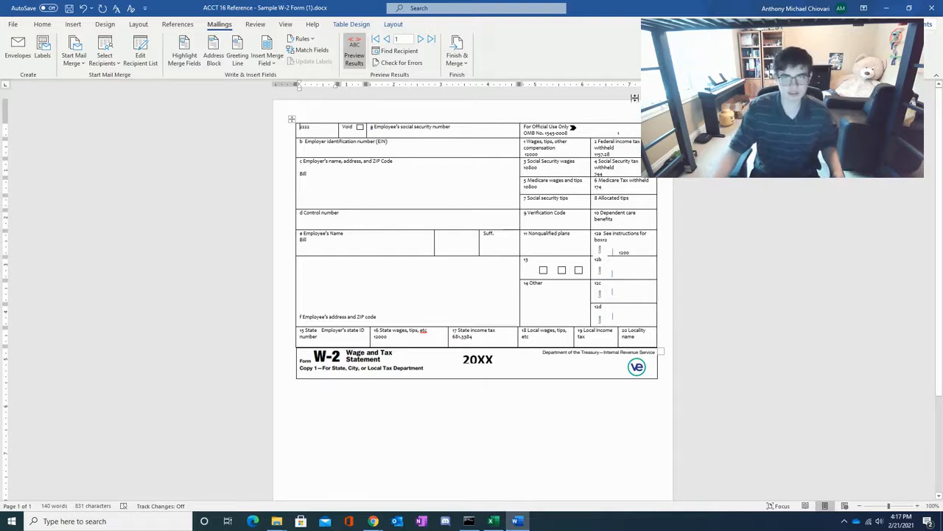
- Merge all records to e-mail using the Email field, subject line "W2 Form" and the Attachment mail format
{"action": "left_click", "coordinate": [457, 55]}
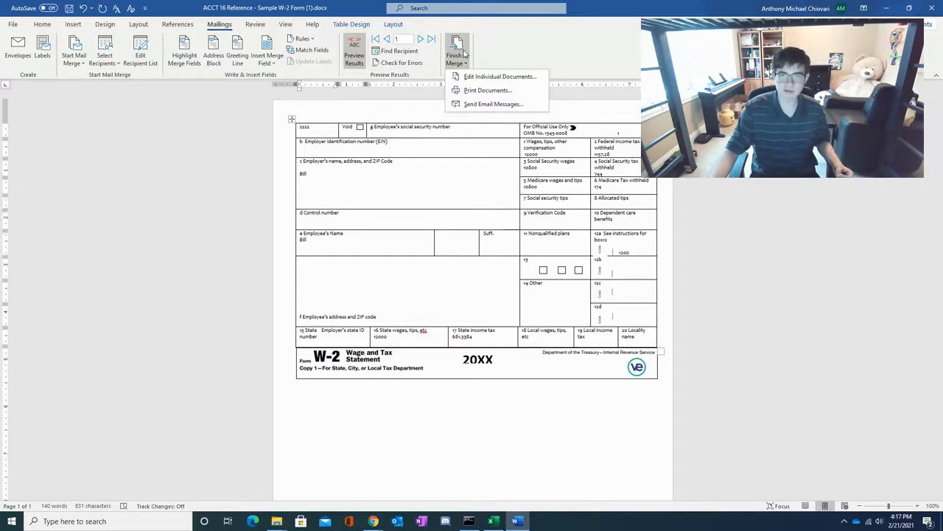
{"action": "left_click", "coordinate": [466, 104]}
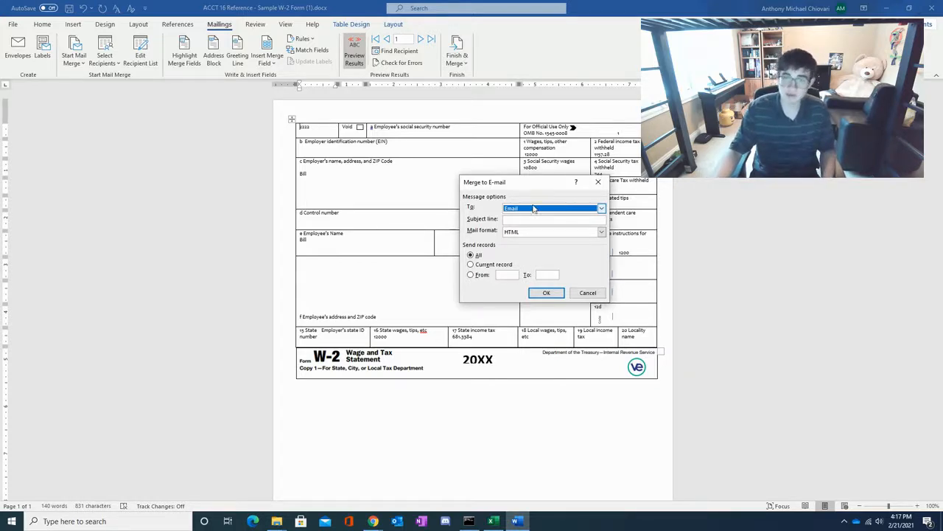
{"action": "left_click", "coordinate": [534, 218]}
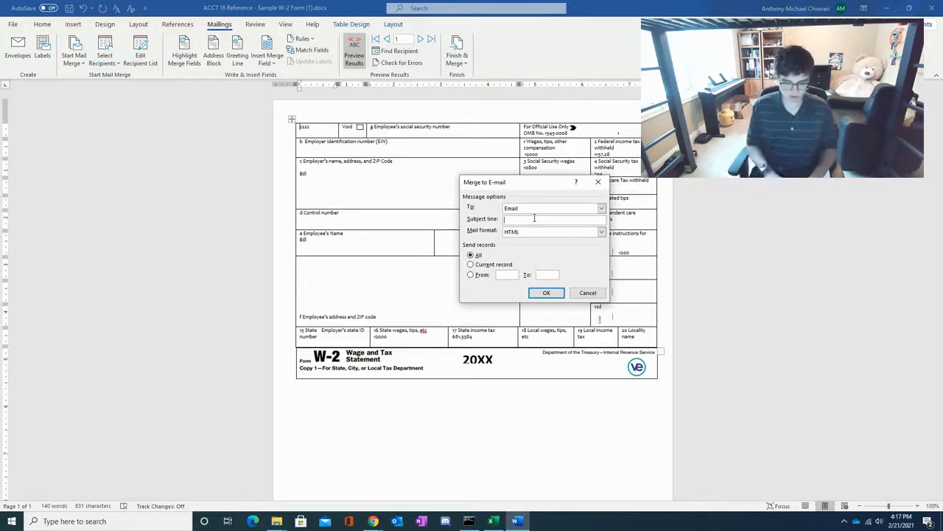
{"action": "type", "text": "W2 Form"}
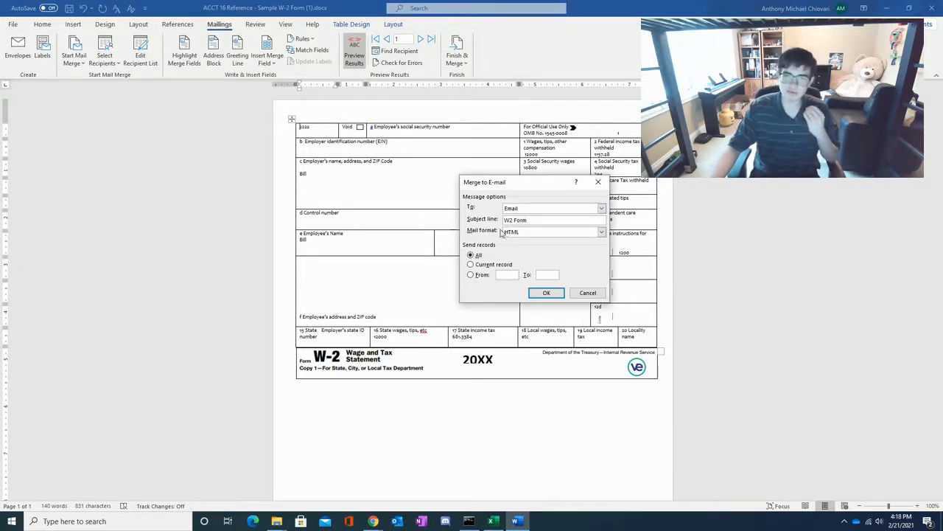
{"action": "left_click", "coordinate": [514, 233]}
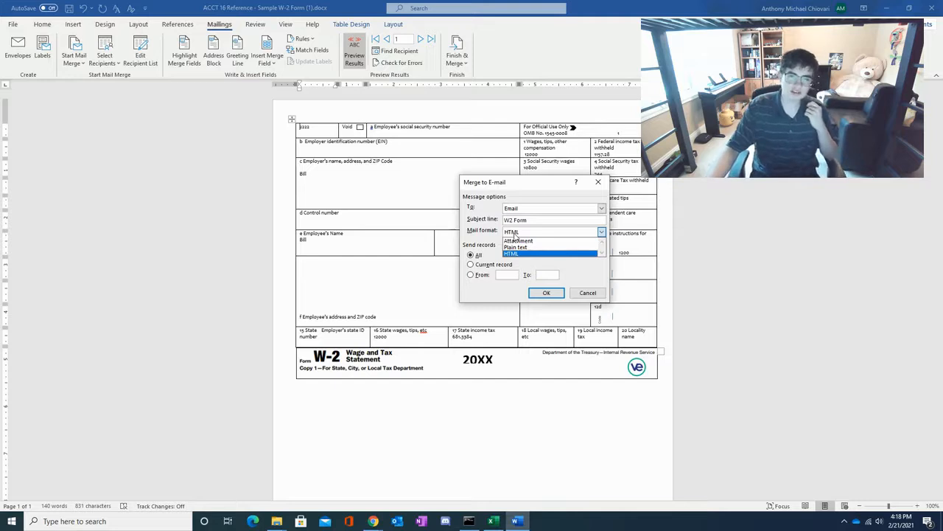
{"action": "left_click", "coordinate": [530, 241]}
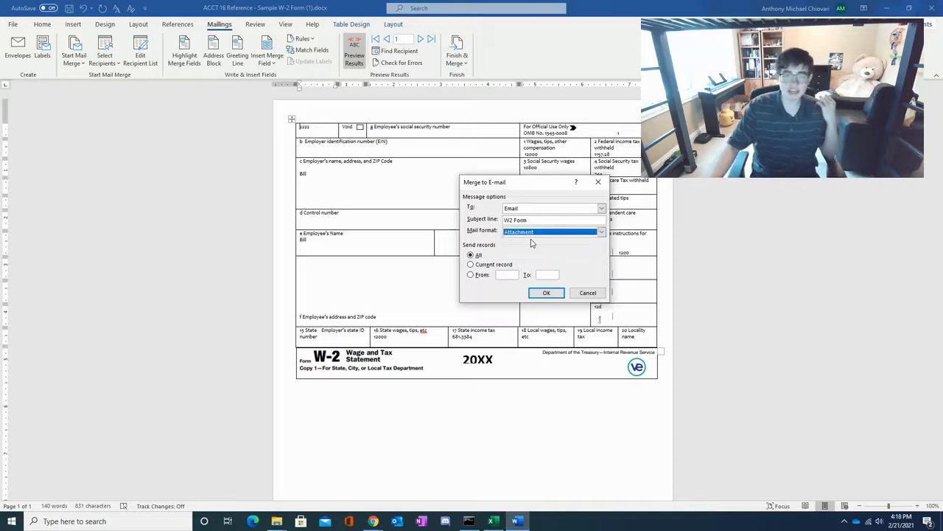
{"action": "left_click", "coordinate": [549, 292]}
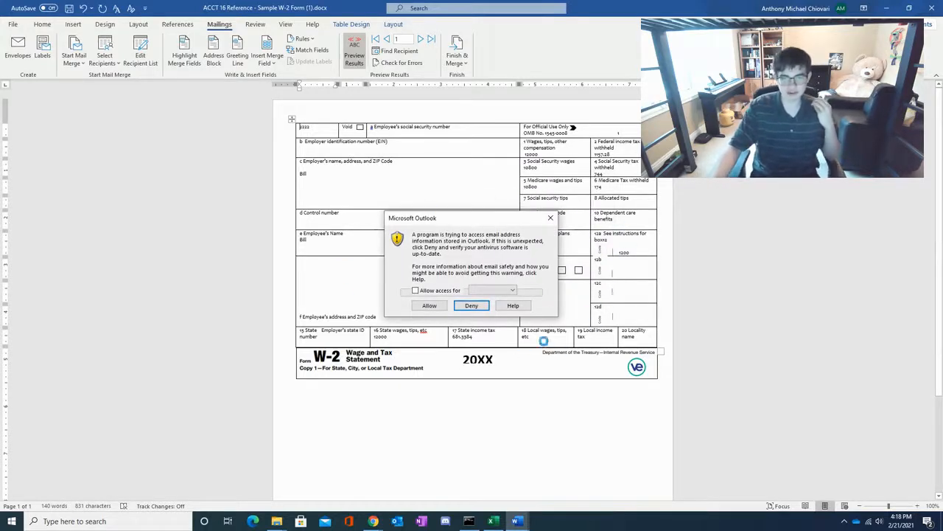
- Allow Outlook address access and sending for each merged W-2 e-mail message
{"action": "left_click", "coordinate": [429, 305]}
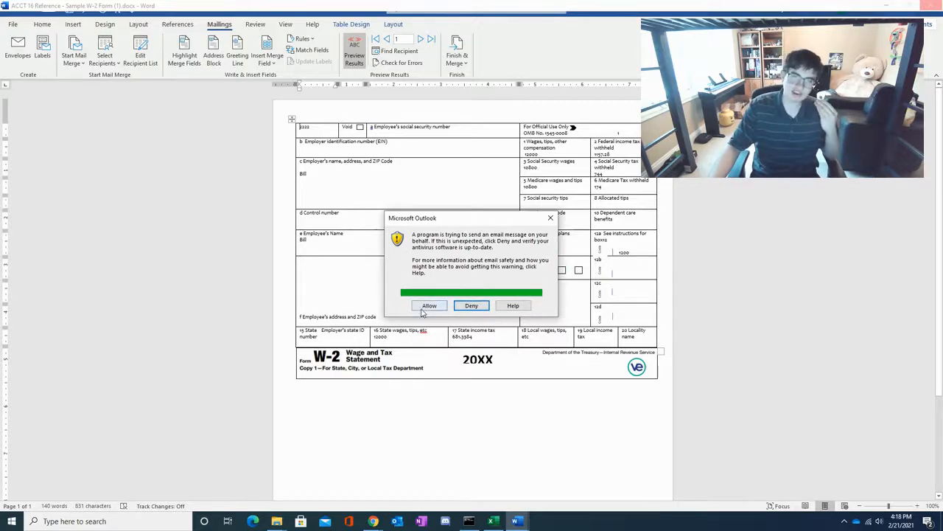
{"action": "left_click", "coordinate": [424, 308]}
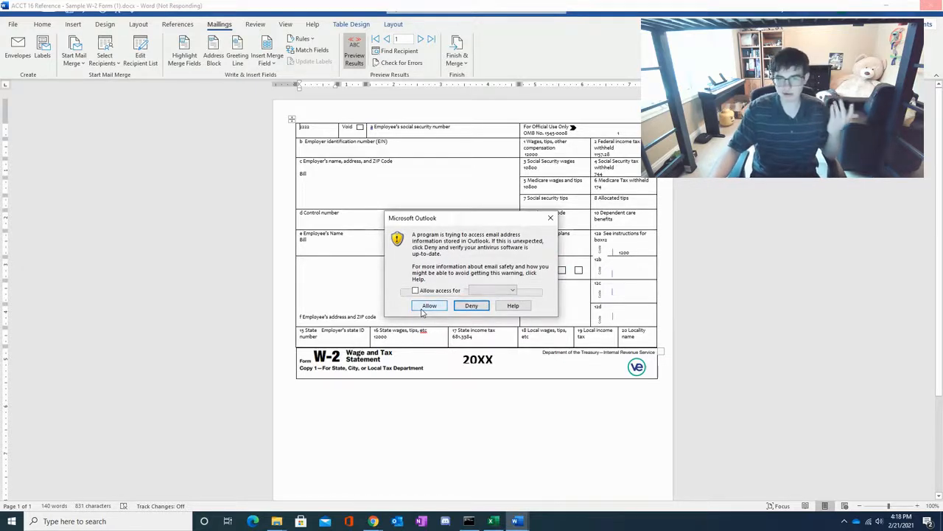
{"action": "left_click", "coordinate": [424, 306]}
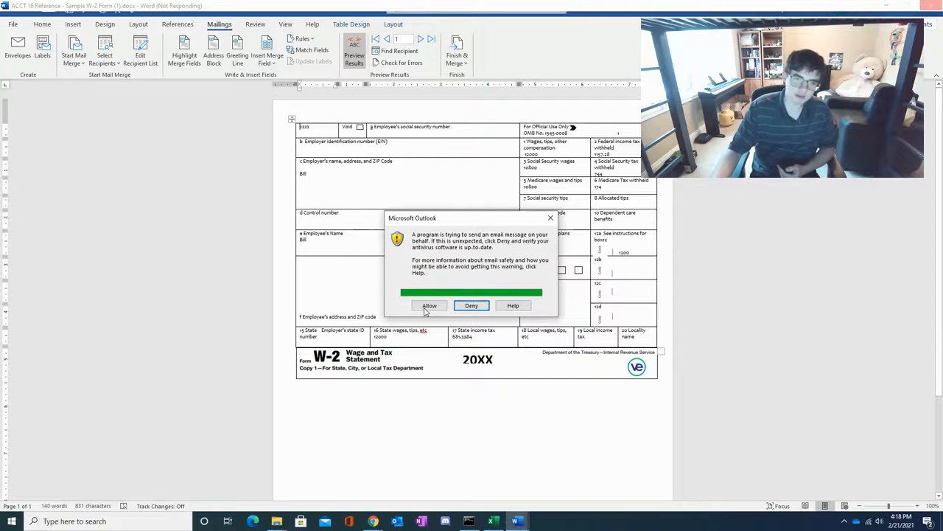
{"action": "left_click", "coordinate": [427, 307]}
{"action": "left_click", "coordinate": [425, 308]}
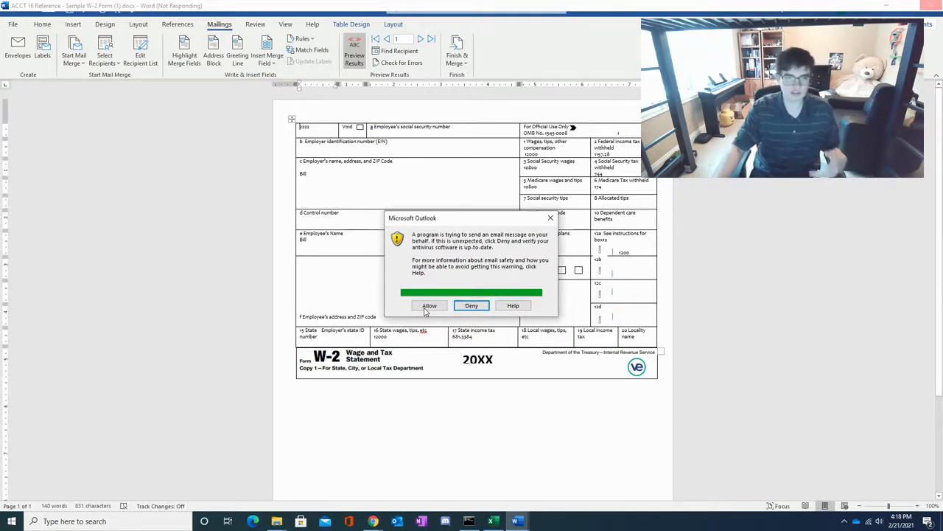
{"action": "left_click", "coordinate": [426, 307]}
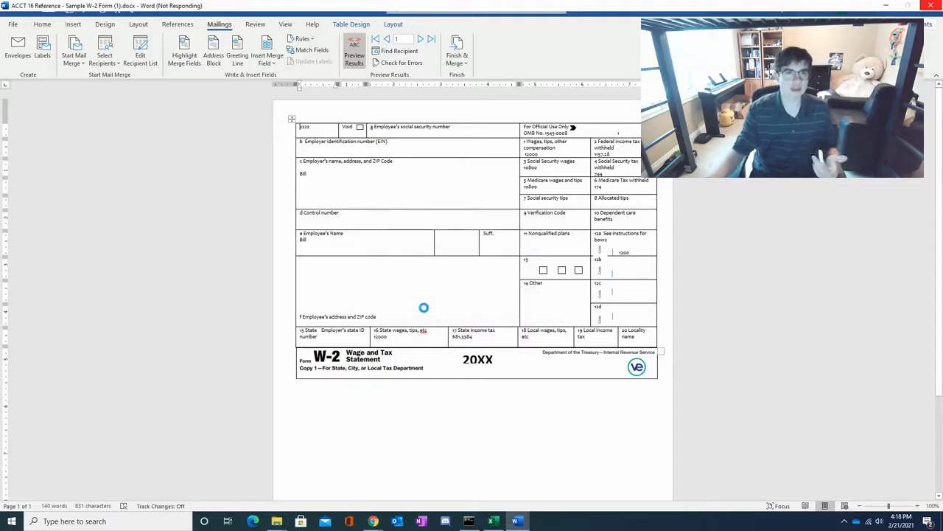